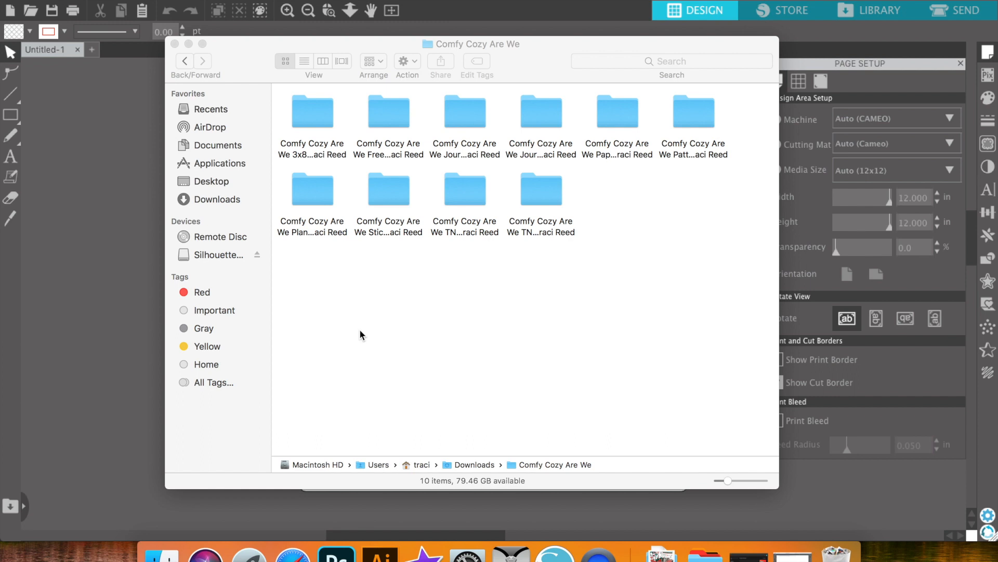
Open the Comfy Cozy Are We Stickers folder and shrink its icons slightly to look over the contents.
double_click(380, 202)
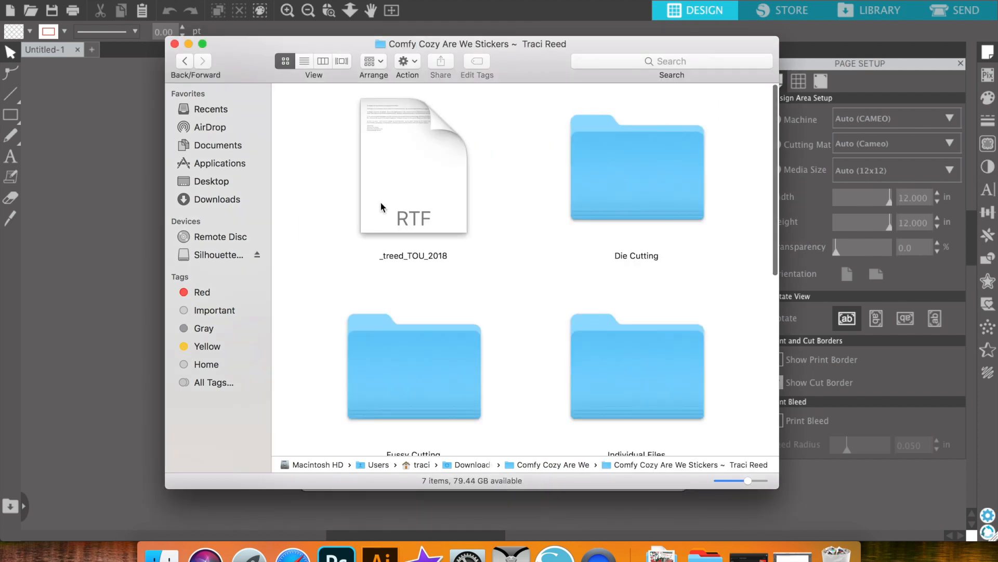
left_click(748, 481)
left_click_drag(749, 481, 745, 483)
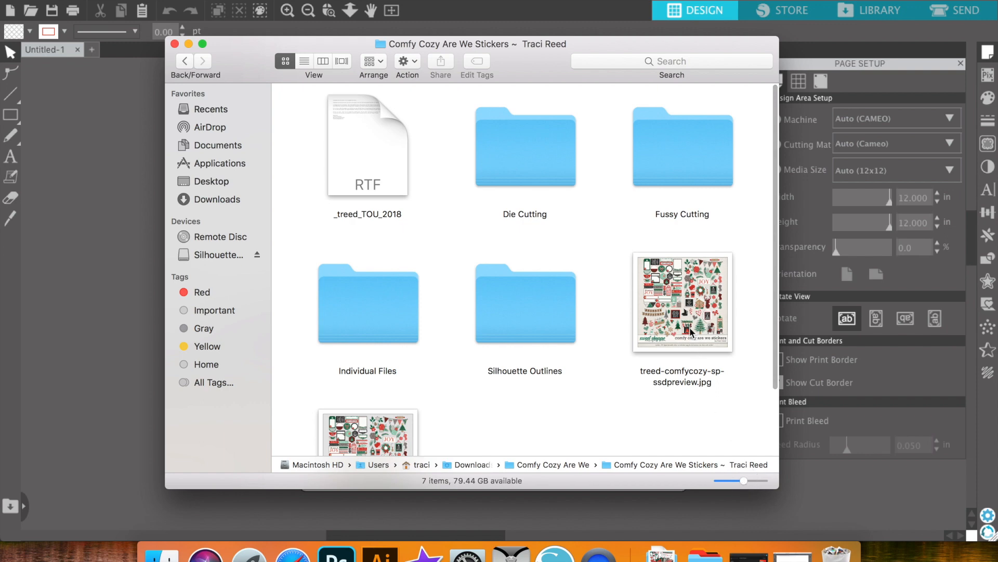
scroll(691, 332, "down", 5)
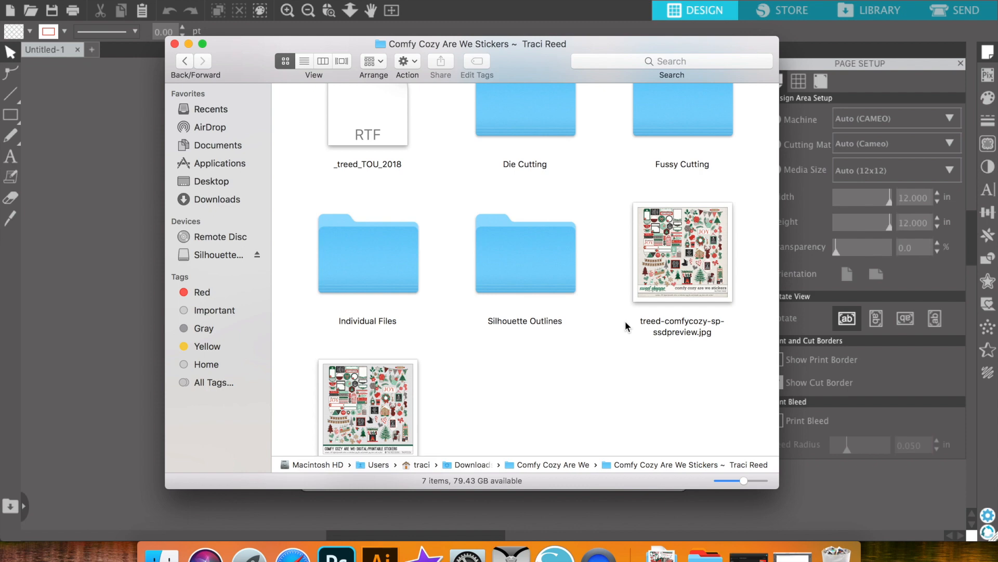
scroll(625, 321, "up", 3)
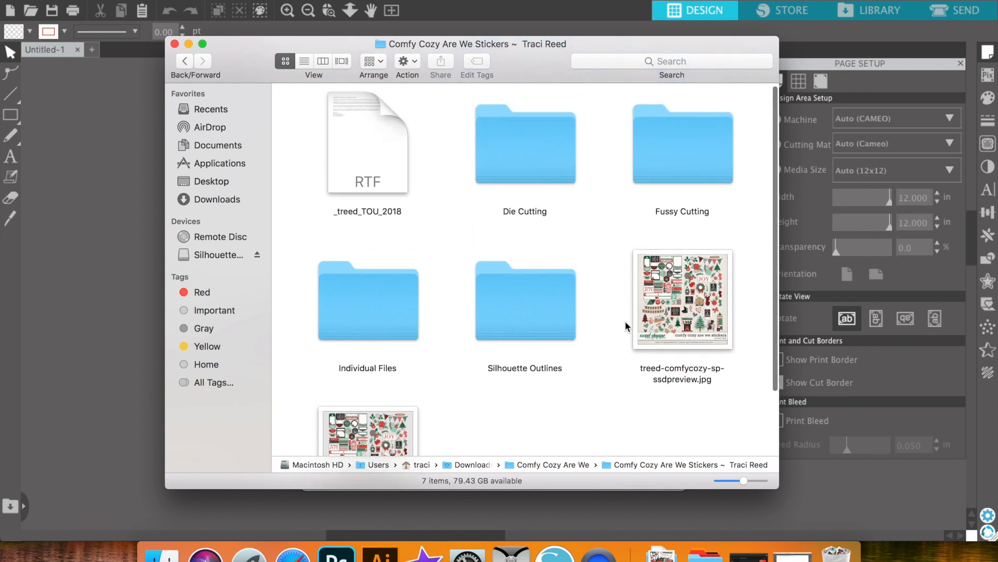
Look through the sticker PNGs in the Individual Files folder and return to the stickers folder.
double_click(334, 302)
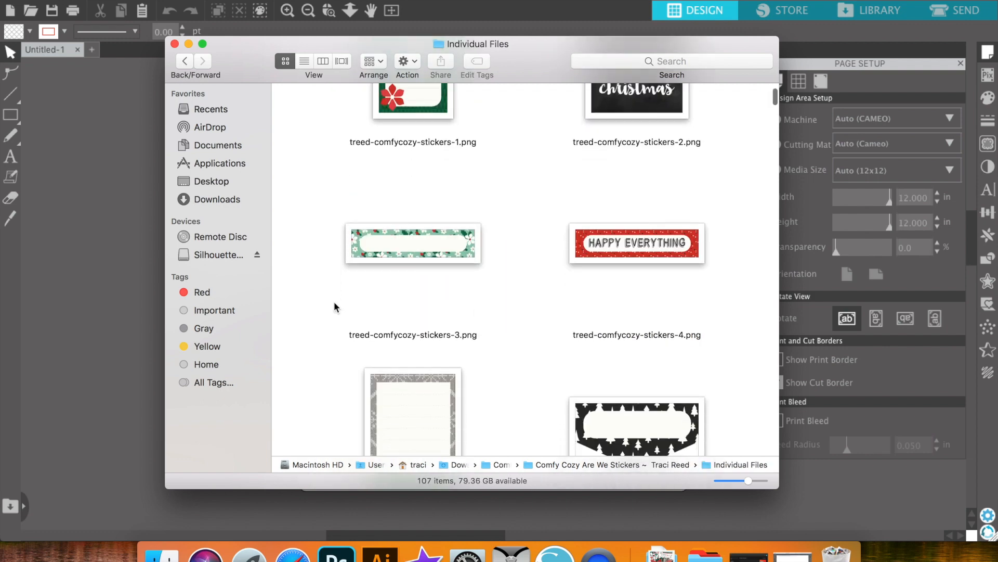
scroll(334, 302, "down", 5)
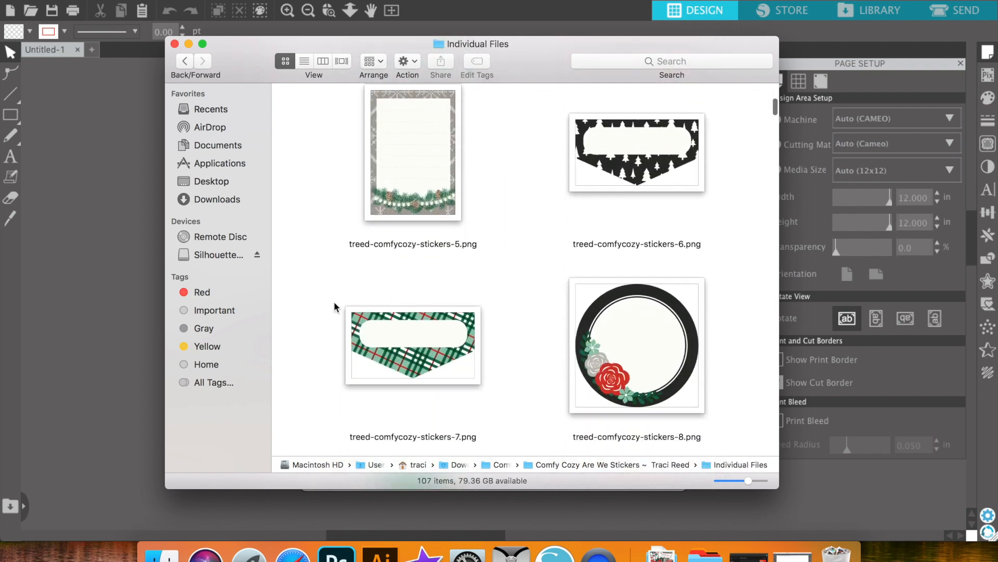
scroll(334, 303, "down", 2)
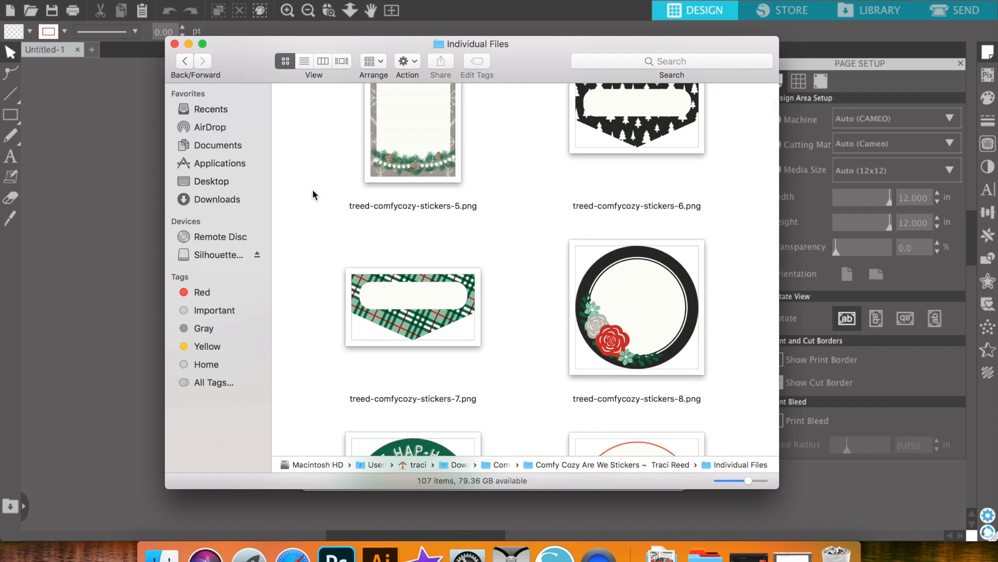
scroll(312, 190, "down", 4)
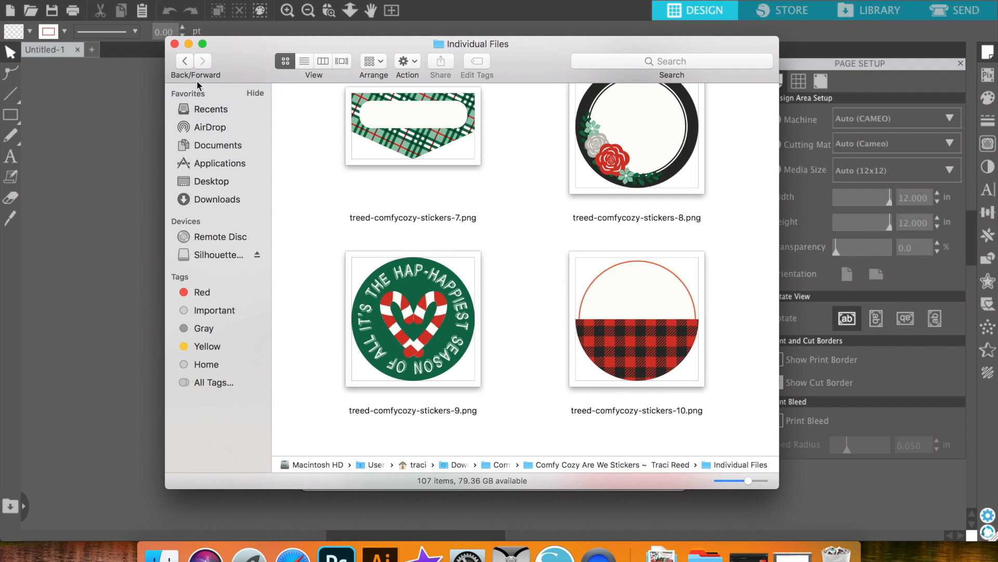
left_click(184, 60)
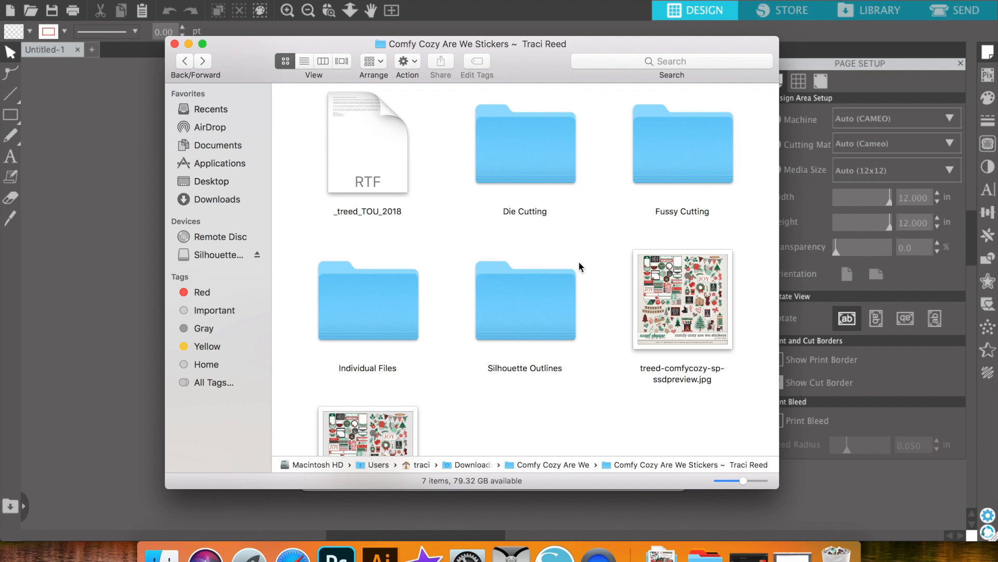
Open the Fussy Cutting folder and preview its three sticker sheets, 01 to 03, with Quick Look.
double_click(678, 167)
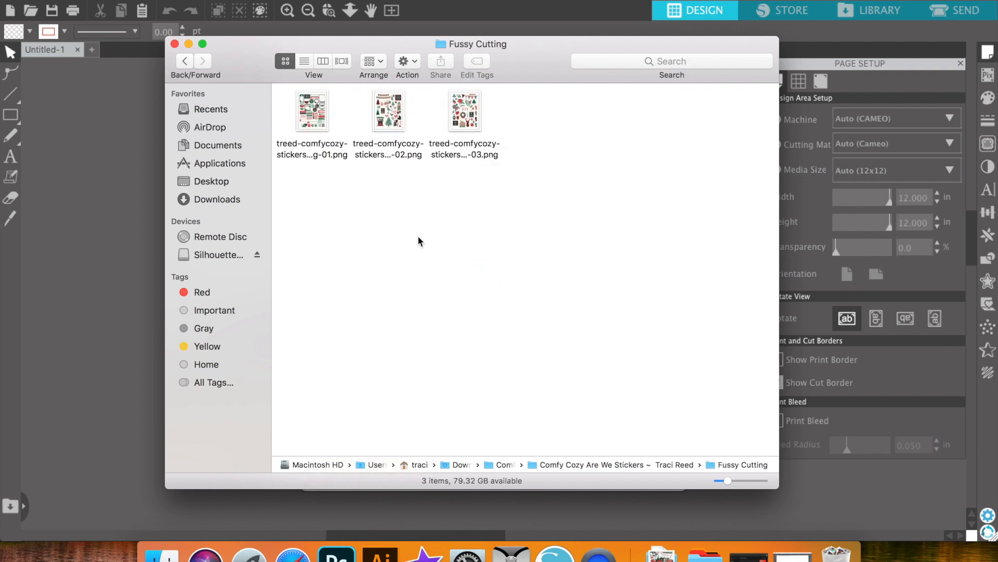
left_click(314, 124)
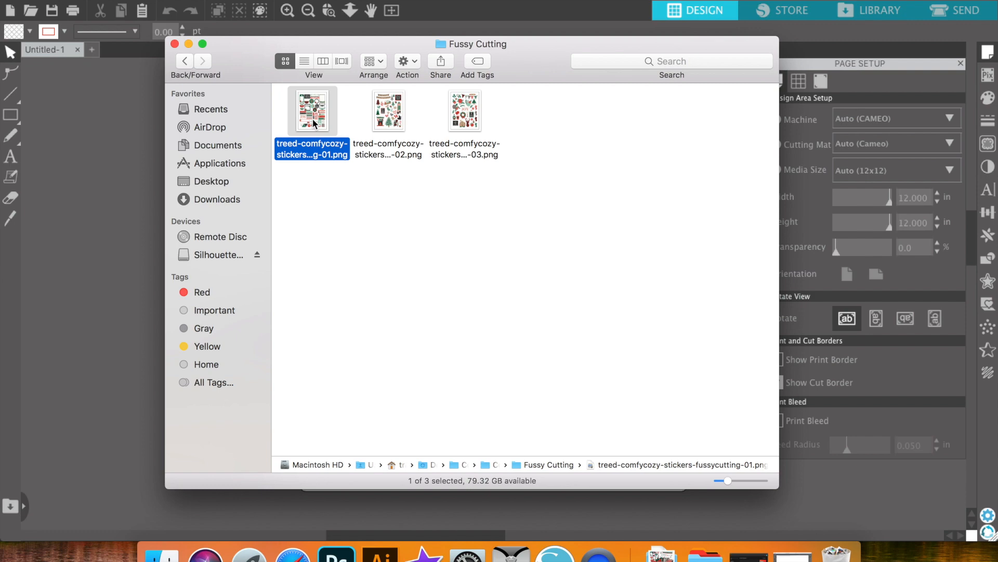
key("space")
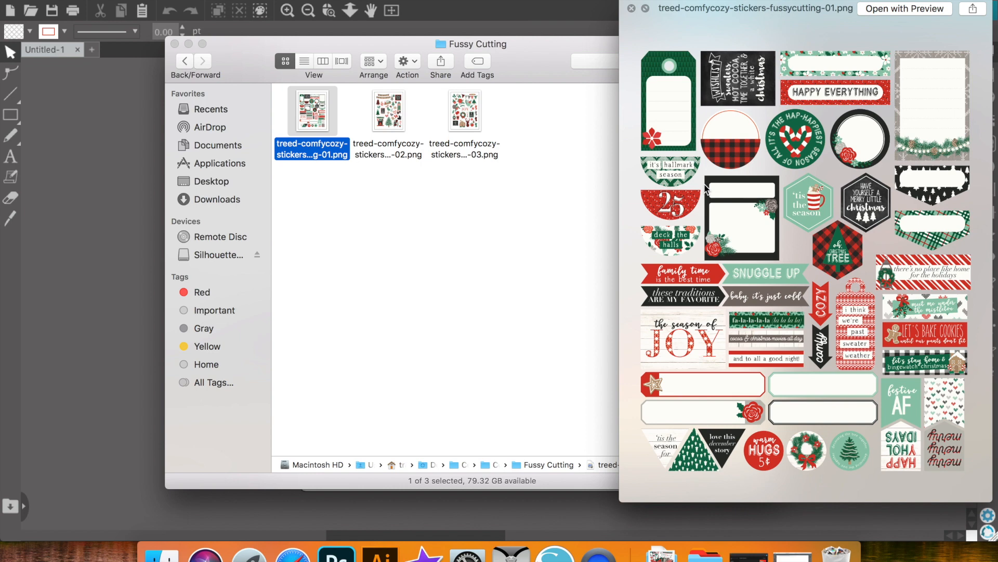
left_click(388, 123)
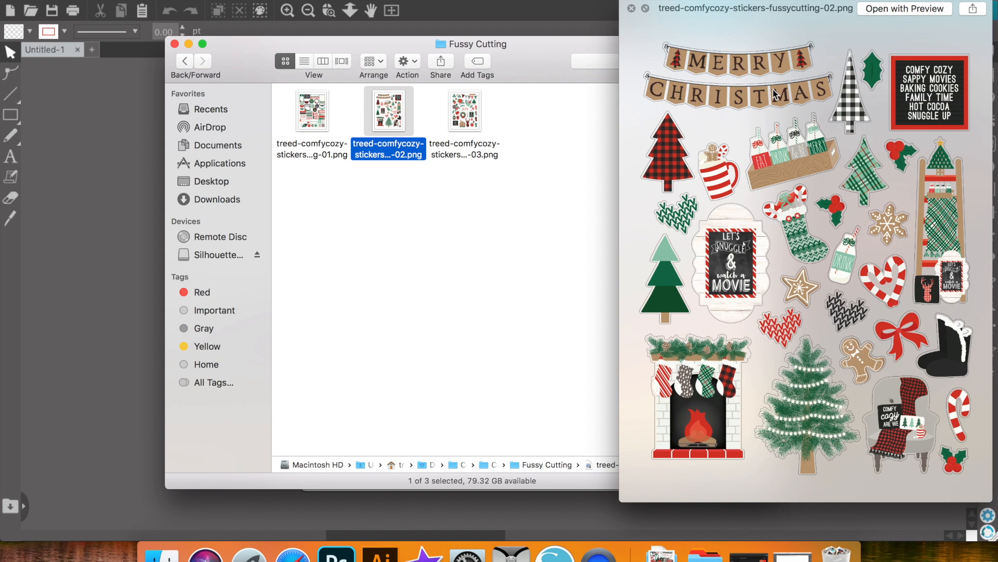
left_click(467, 124)
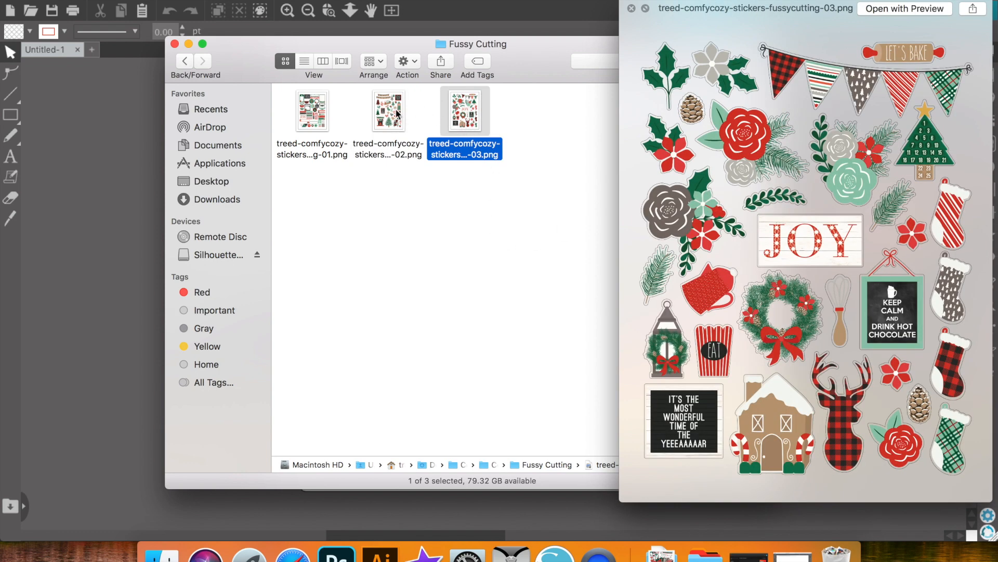
left_click(398, 114)
left_click(469, 131)
left_click(313, 121)
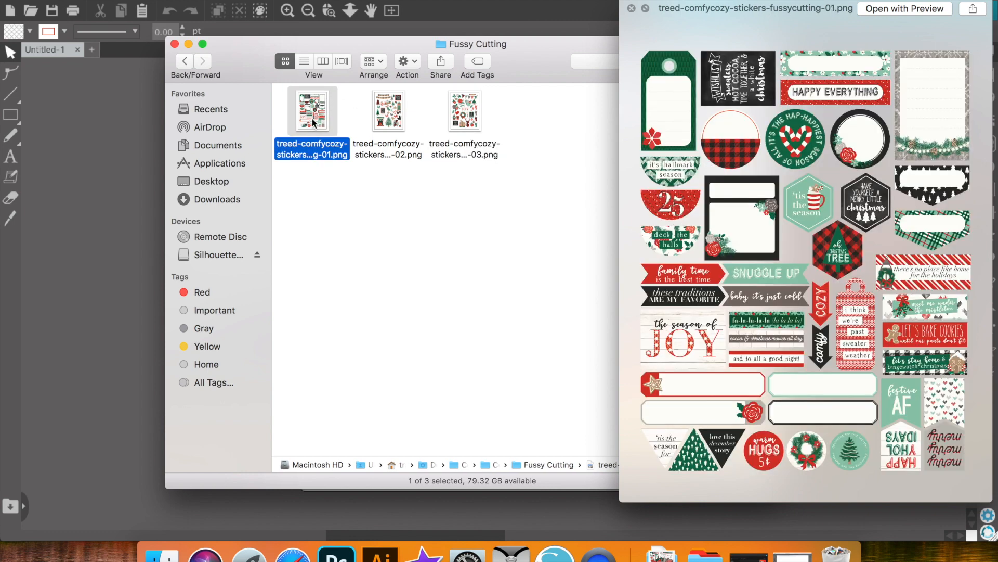
key("space")
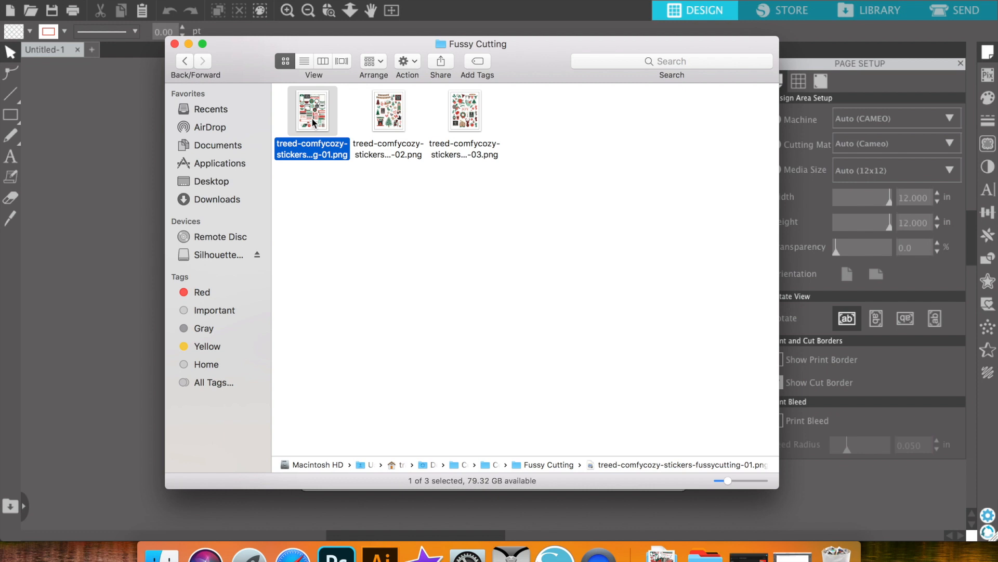
Open treed-comfycozy-stickers-fussycutting-01.png in Preview and bring up its print settings.
right_click(313, 124)
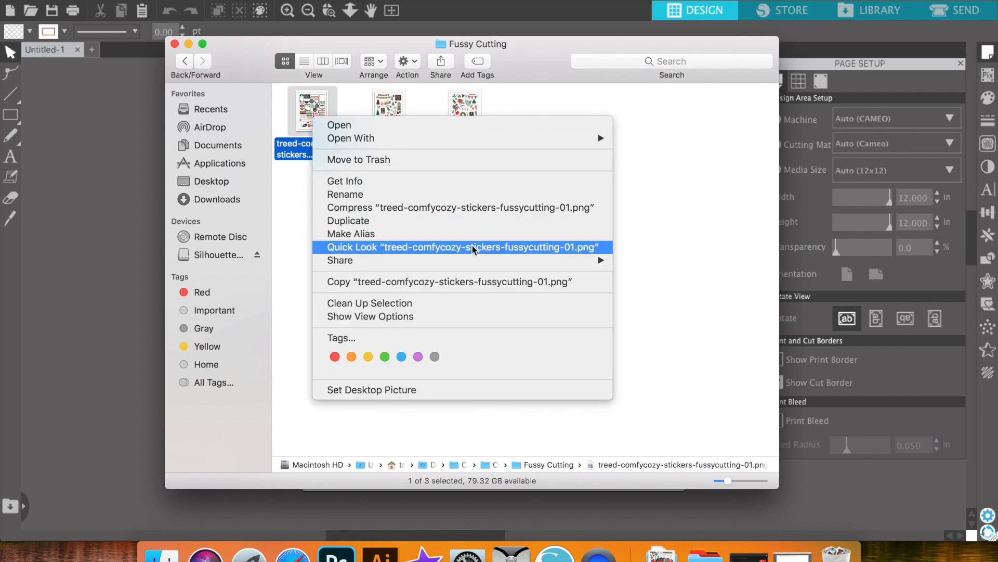
mouse_move(528, 139)
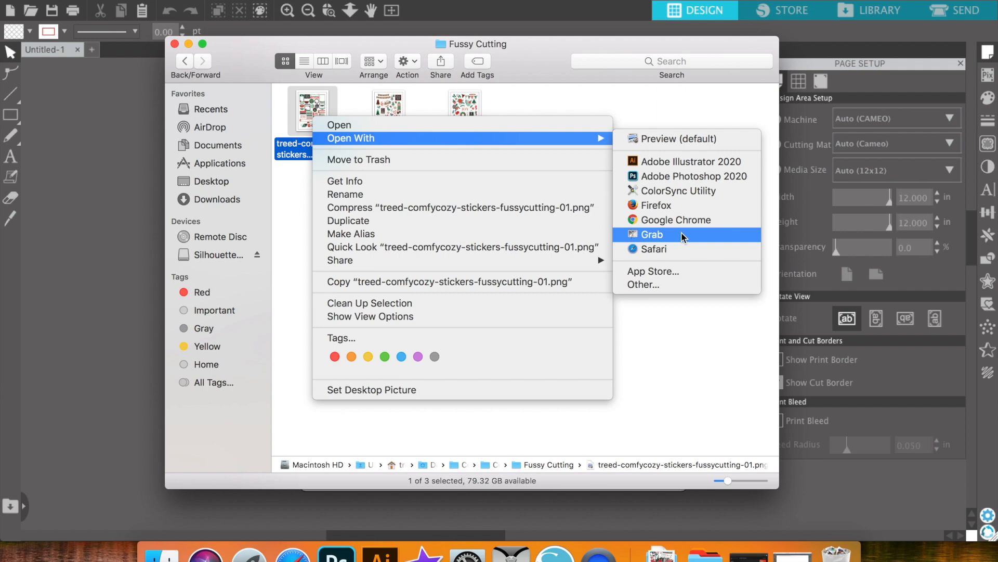
left_click(713, 140)
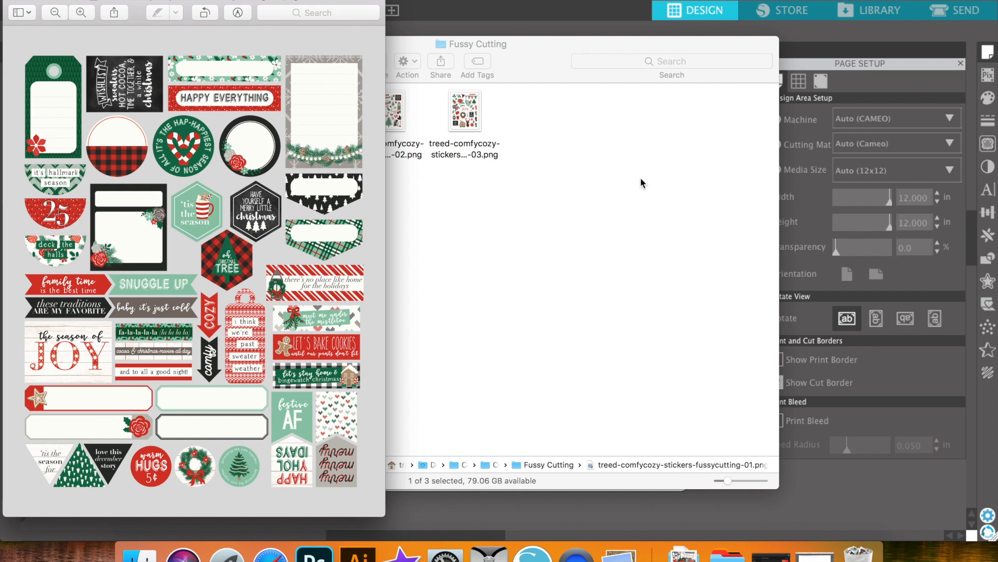
left_click_drag(96, 0, 177, 250)
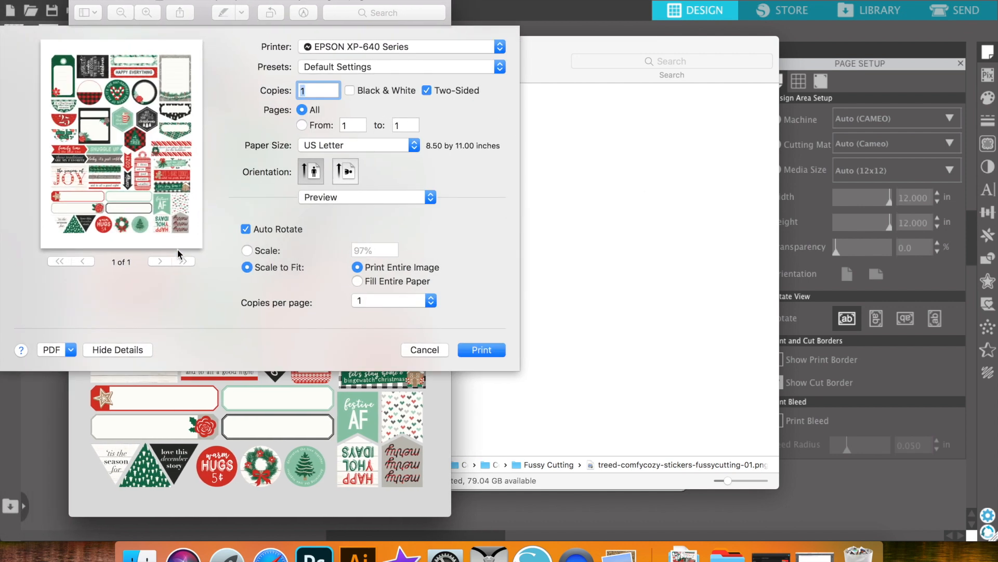
Try the print settings Photo Matte Paper and Best quality, cancel printing and close the image.
left_click(326, 195)
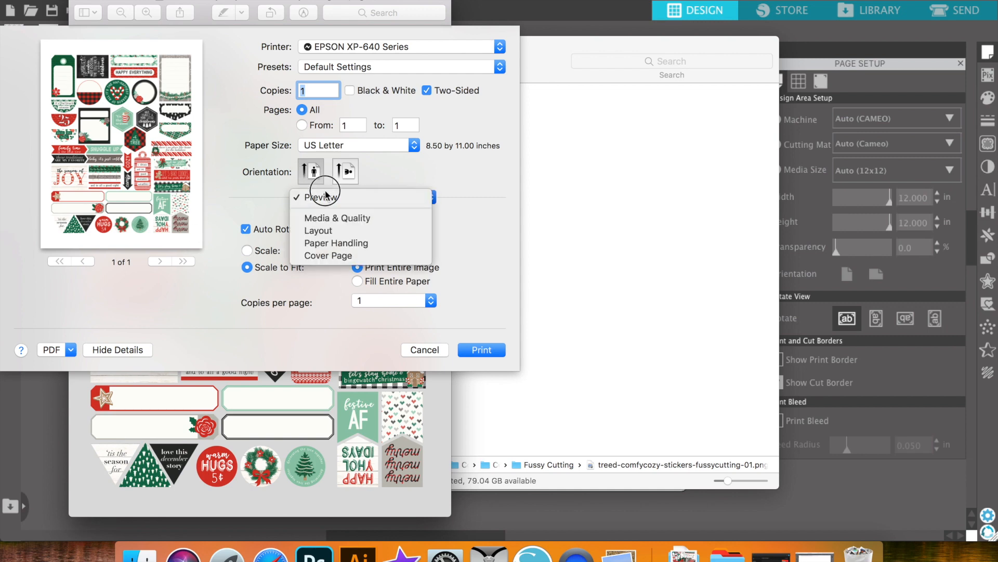
left_click(338, 218)
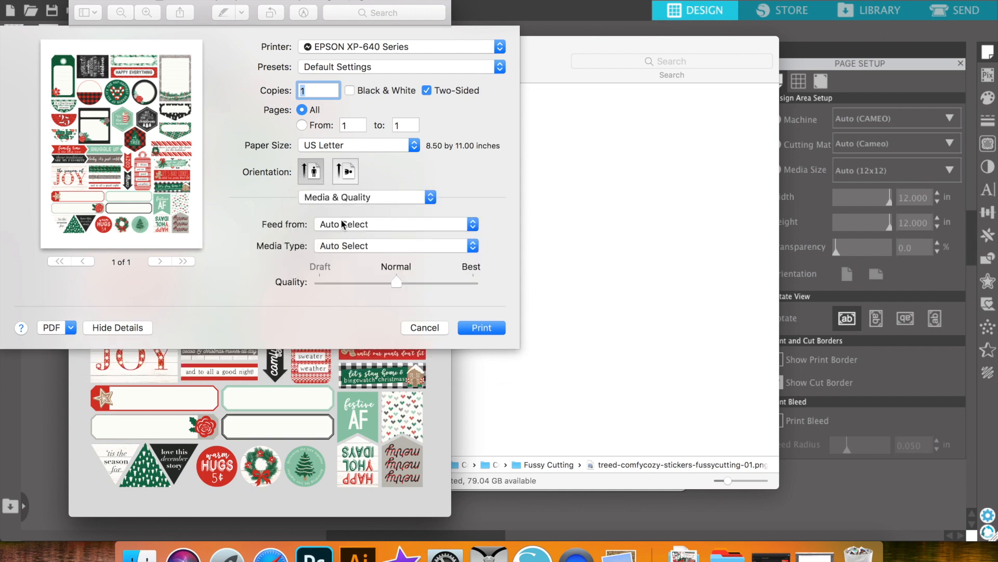
left_click(430, 249)
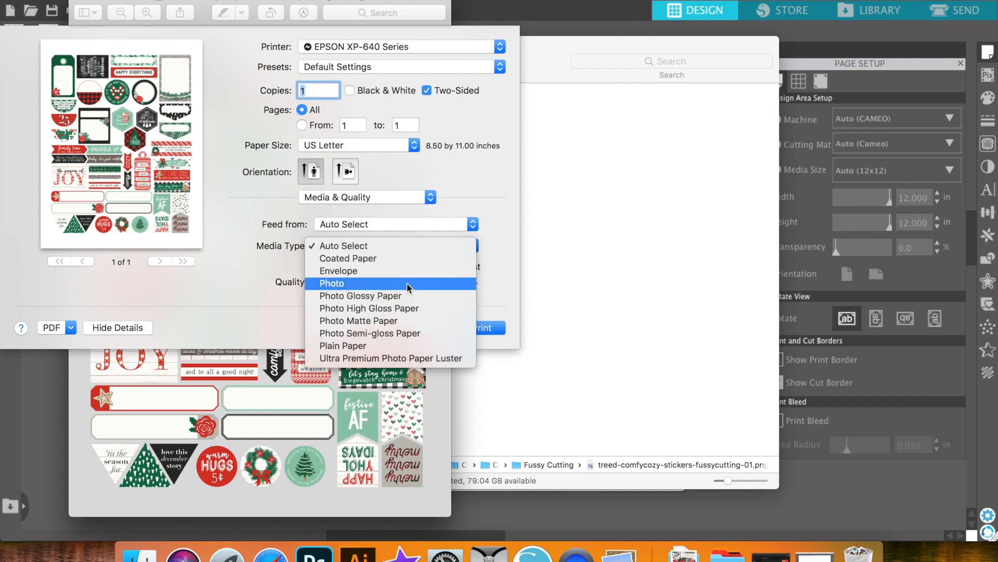
left_click(402, 320)
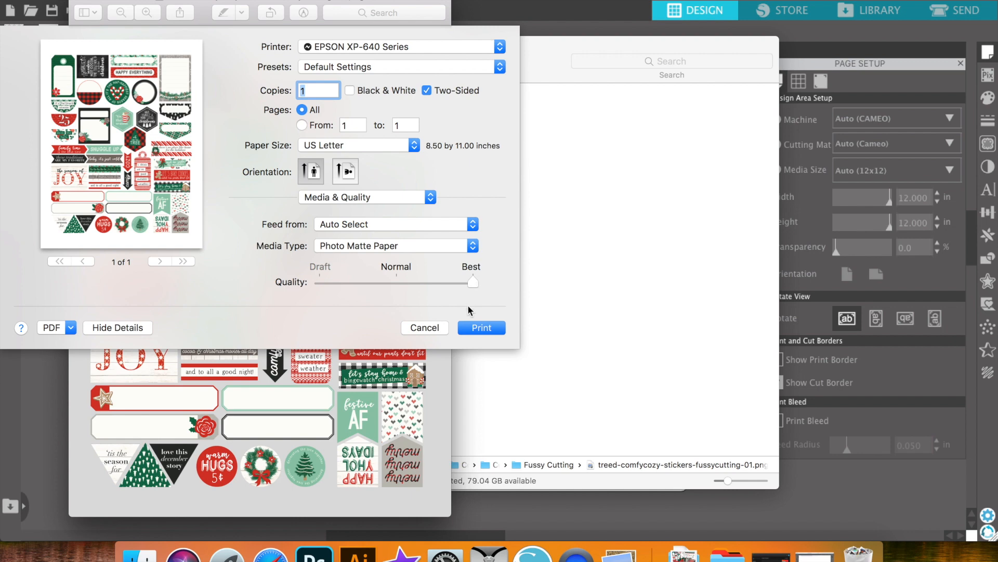
left_click(425, 328)
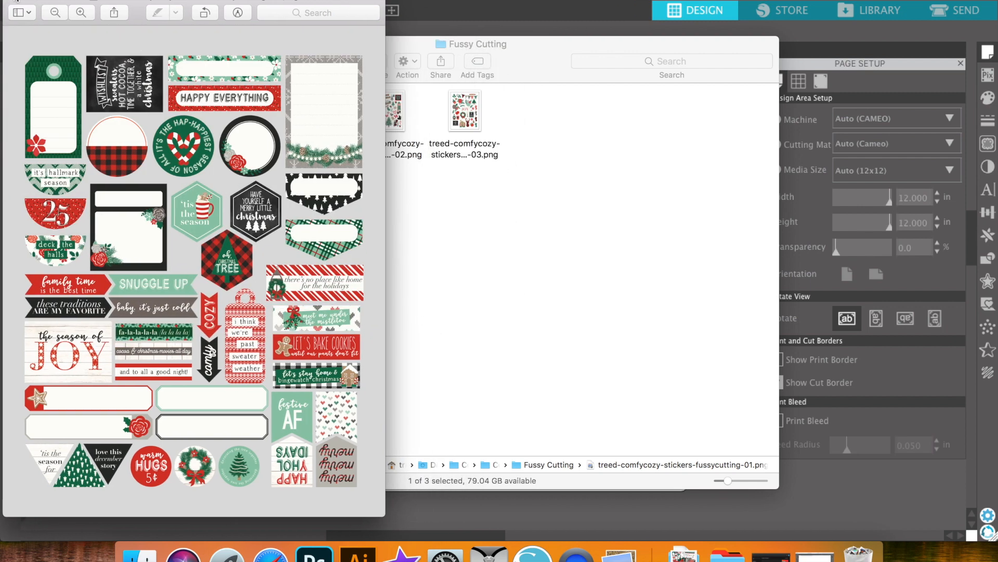
left_click(13, 0)
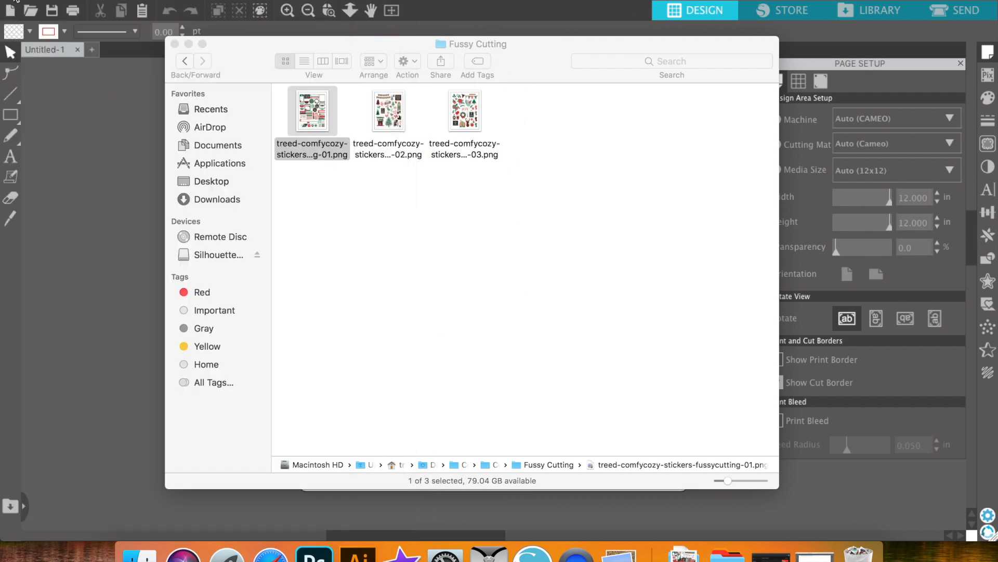
Open the Die Cutting folder and preview the with-bleed sheet and treed-comfycozy-stickers2-02.png with Quick Look.
left_click(184, 61)
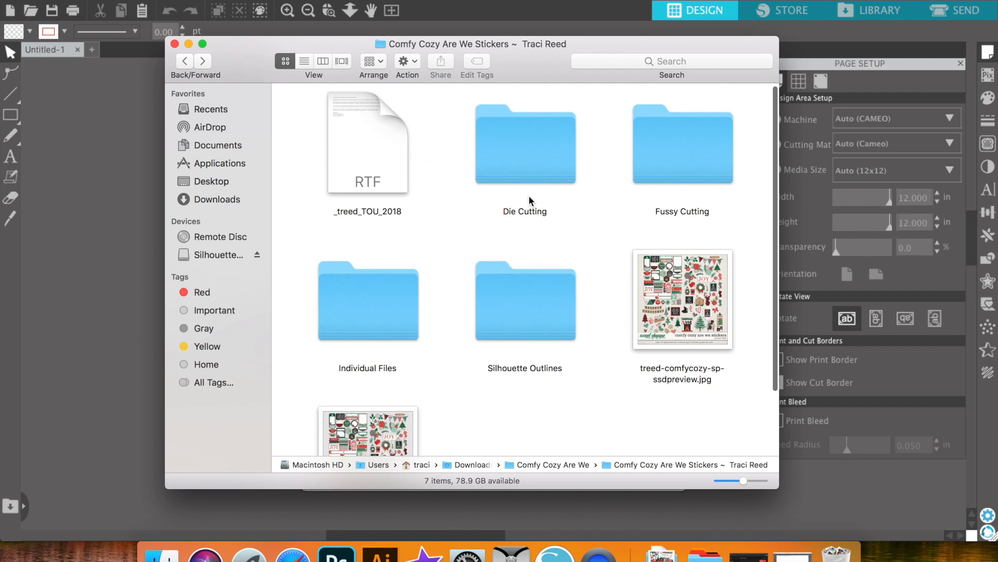
left_click(529, 171)
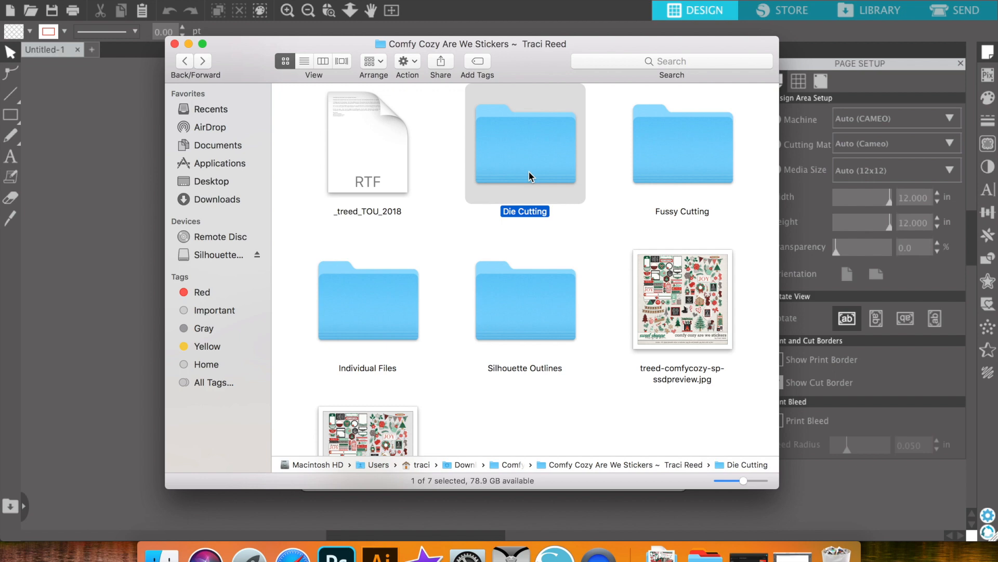
double_click(529, 175)
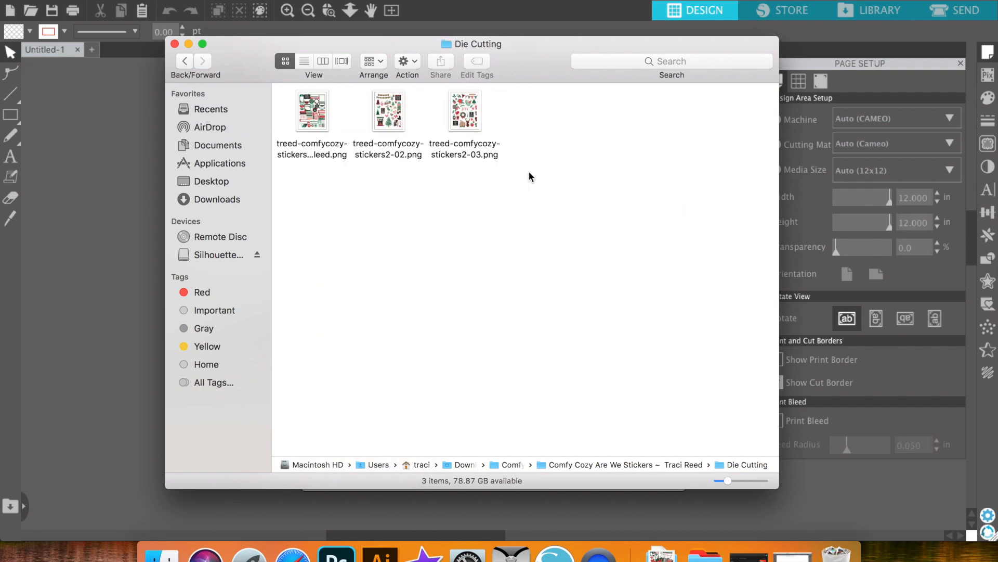
left_click(313, 119)
key("space")
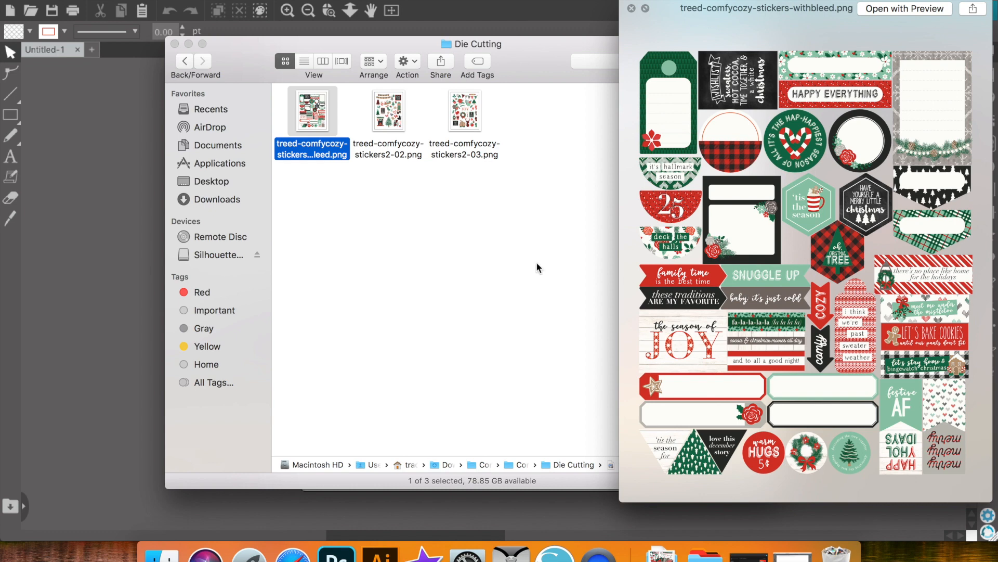
left_click(396, 122)
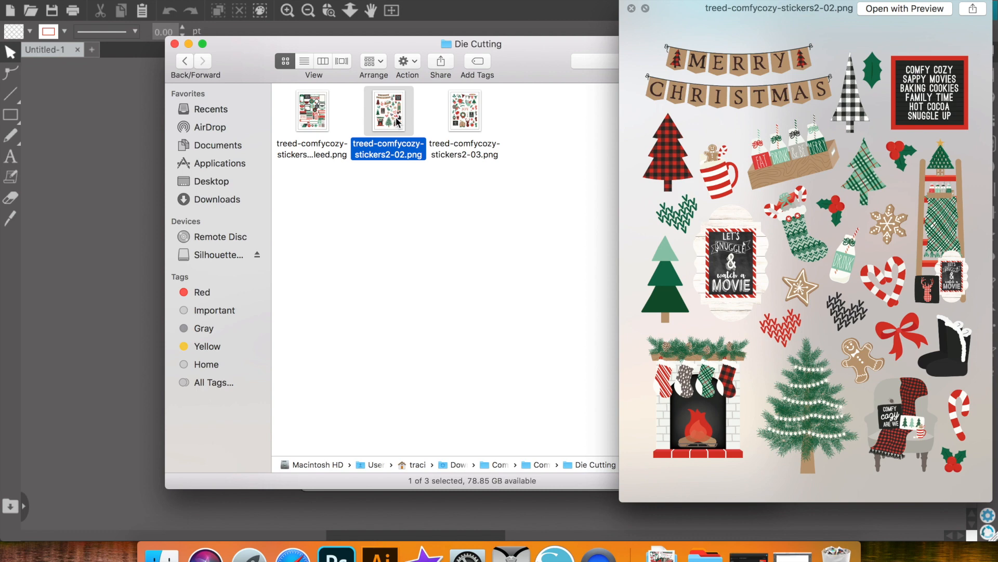
key("space")
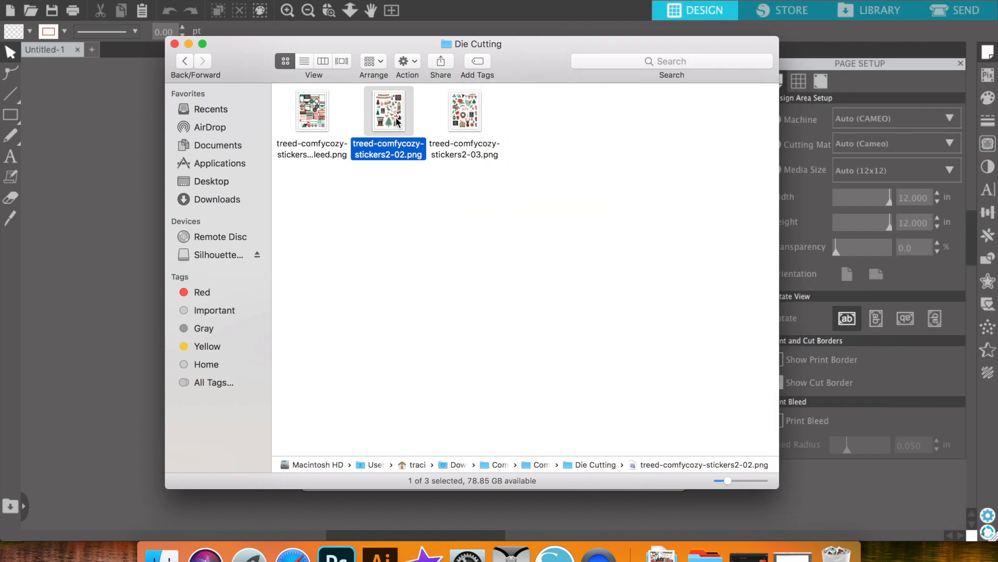
Switch to Silhouette Studio and open the with-bleed sticker sheet from the Comfy Cozy Are We stickers' Die Cutting folder.
left_click(142, 213)
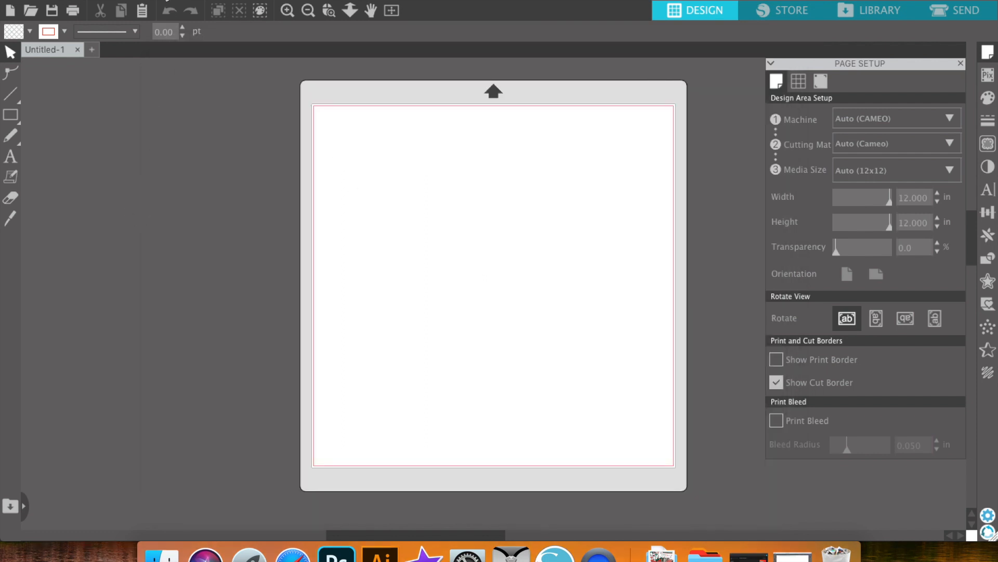
left_click(143, 2)
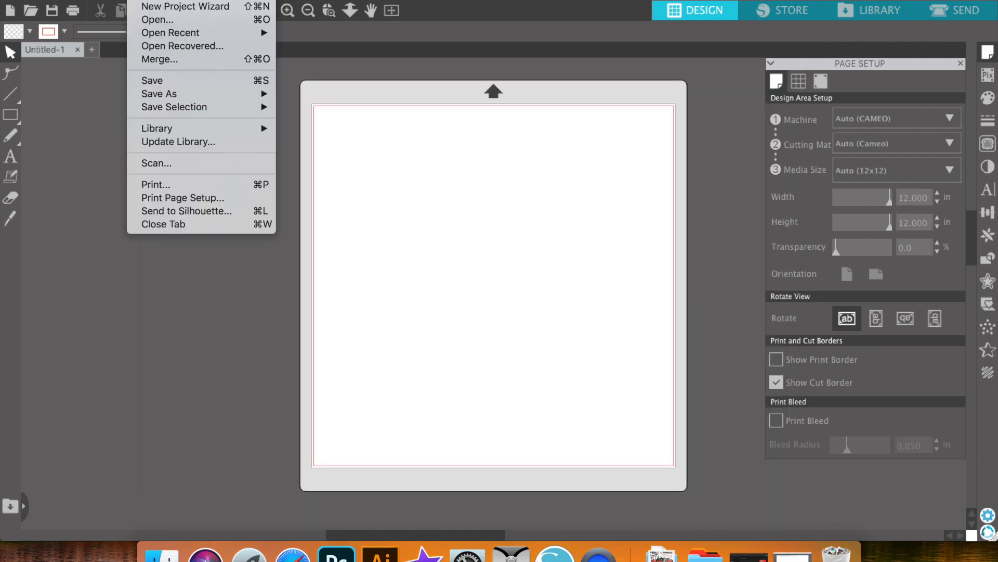
left_click(165, 20)
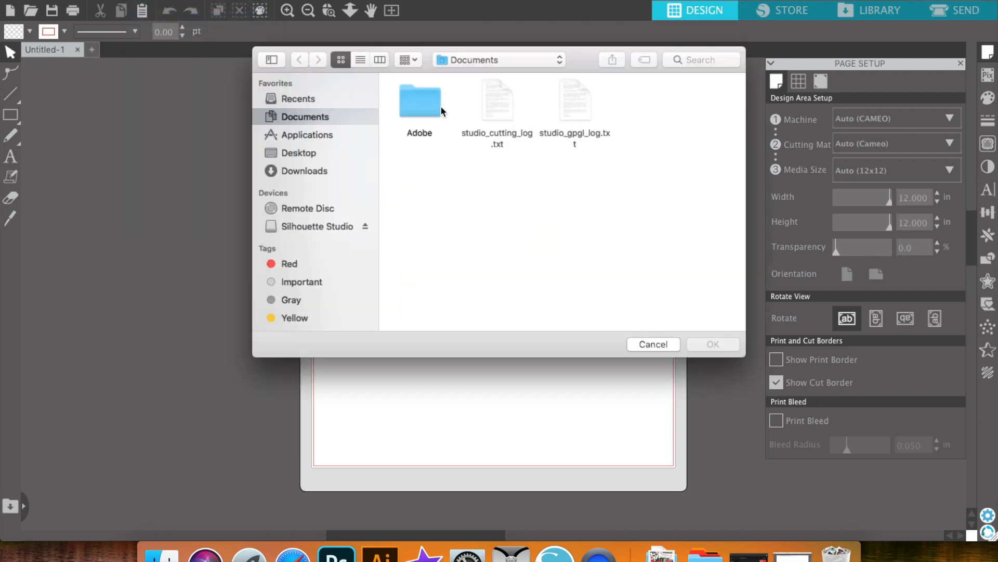
left_click(311, 169)
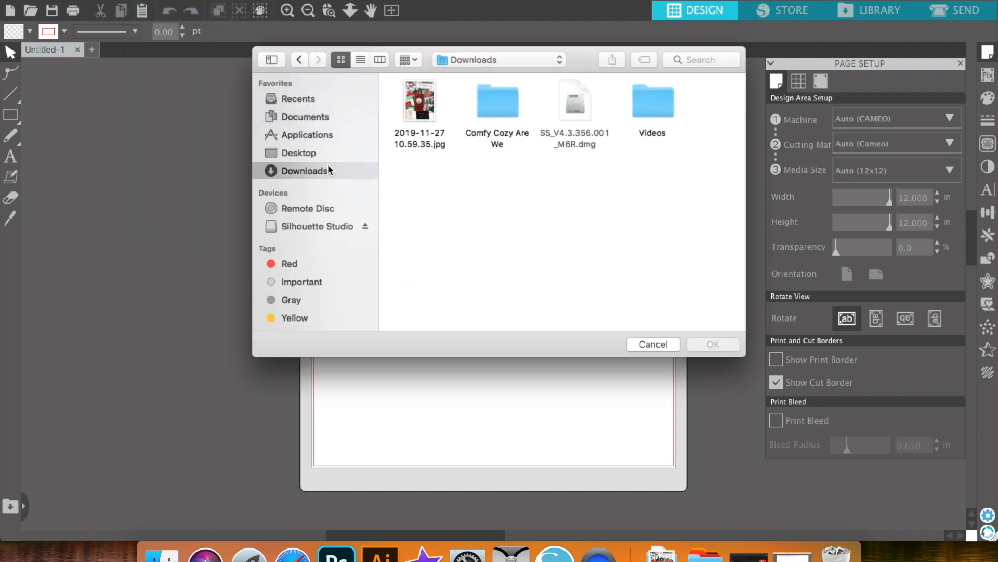
double_click(479, 99)
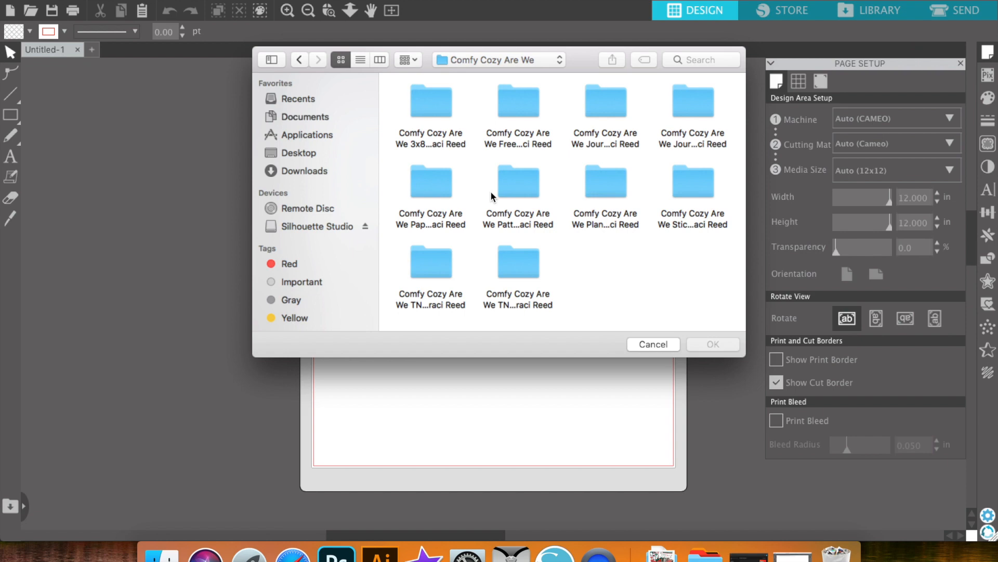
double_click(679, 174)
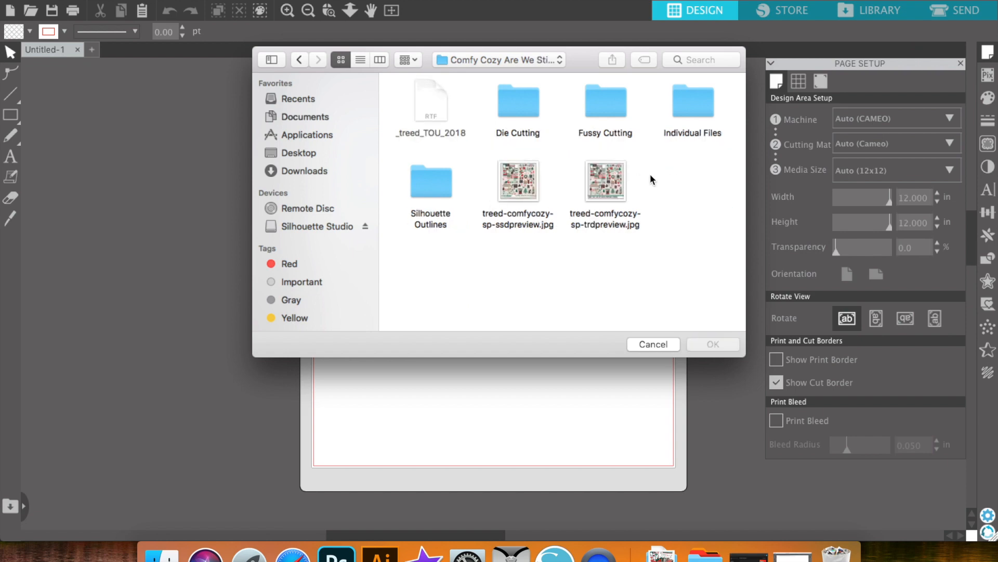
double_click(523, 99)
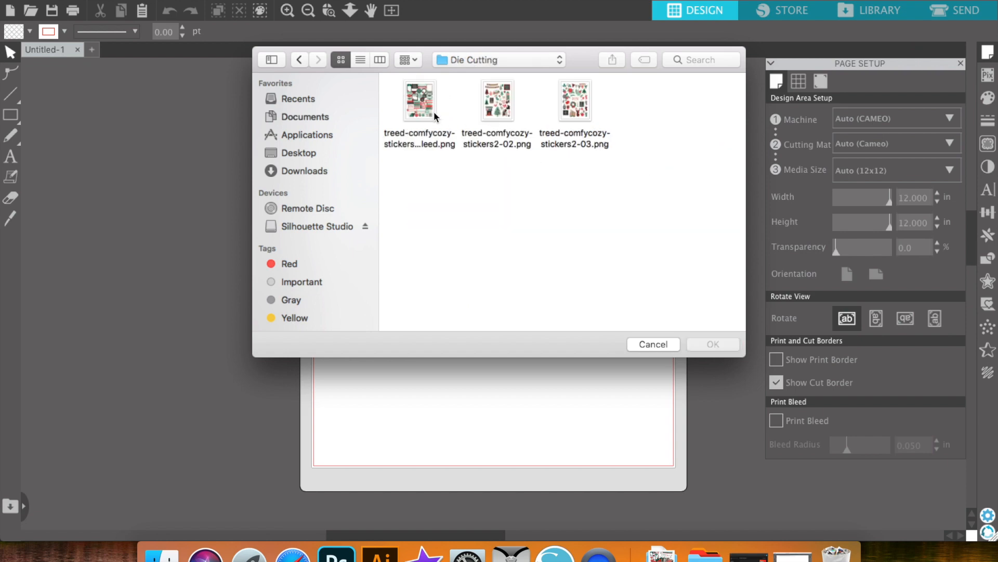
left_click(426, 108)
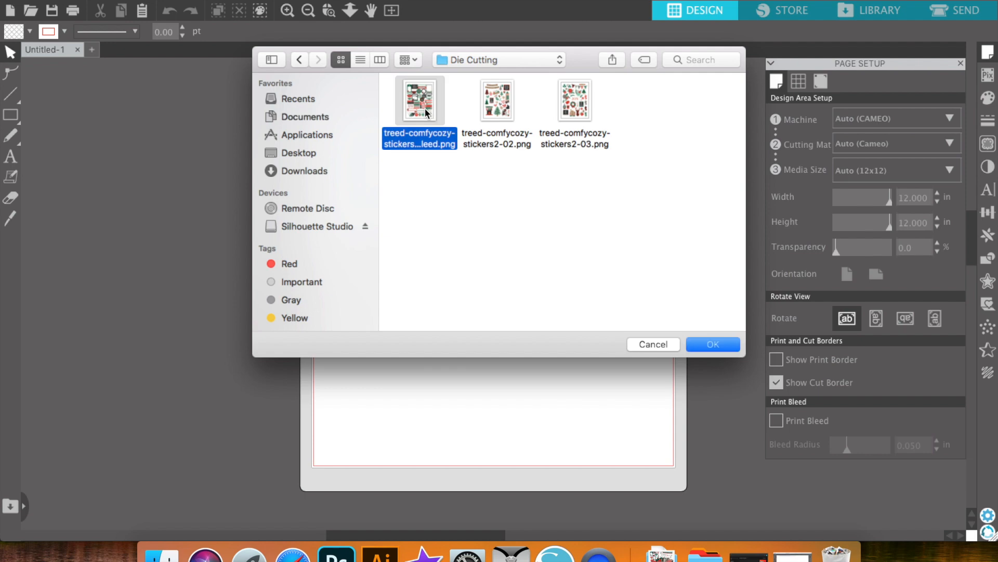
double_click(426, 108)
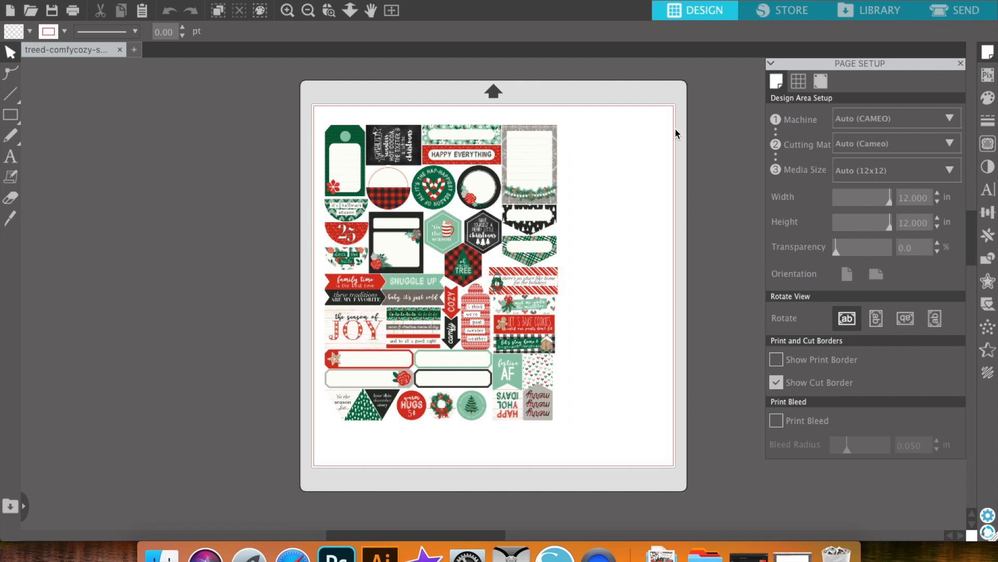
Set the media size to Letter (8.5 x 11.0 in) and turn on the registration marks.
left_click(841, 170)
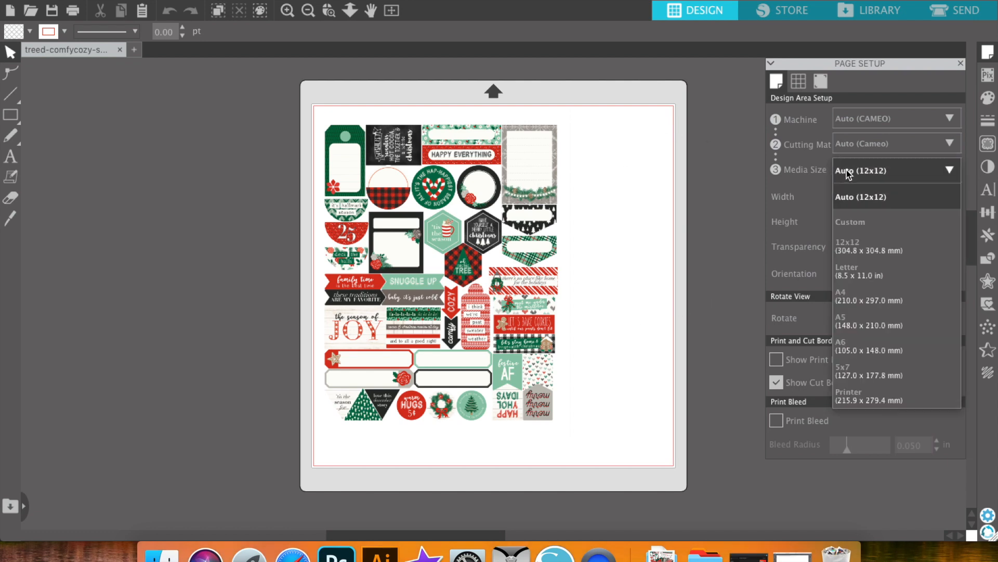
left_click(852, 272)
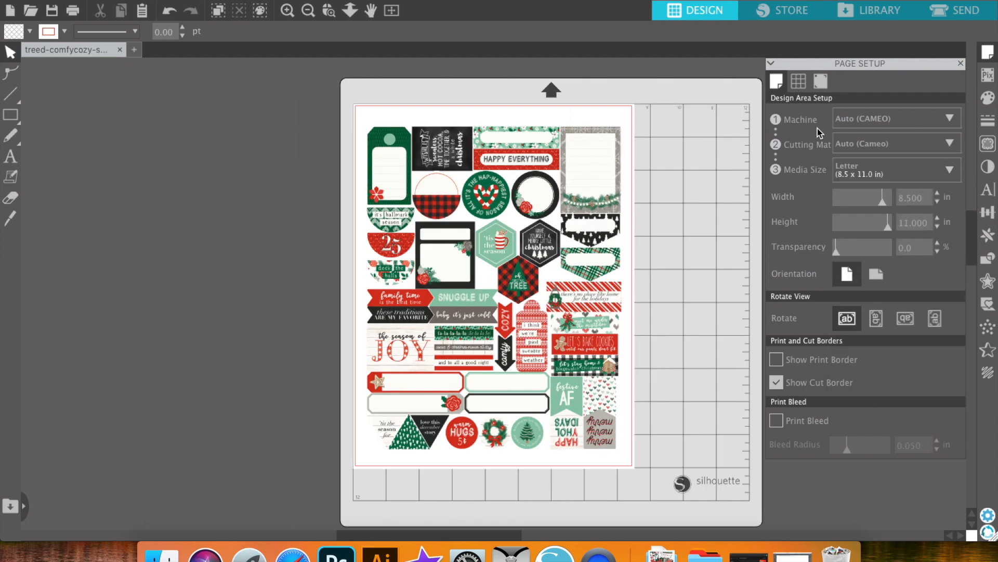
left_click(820, 83)
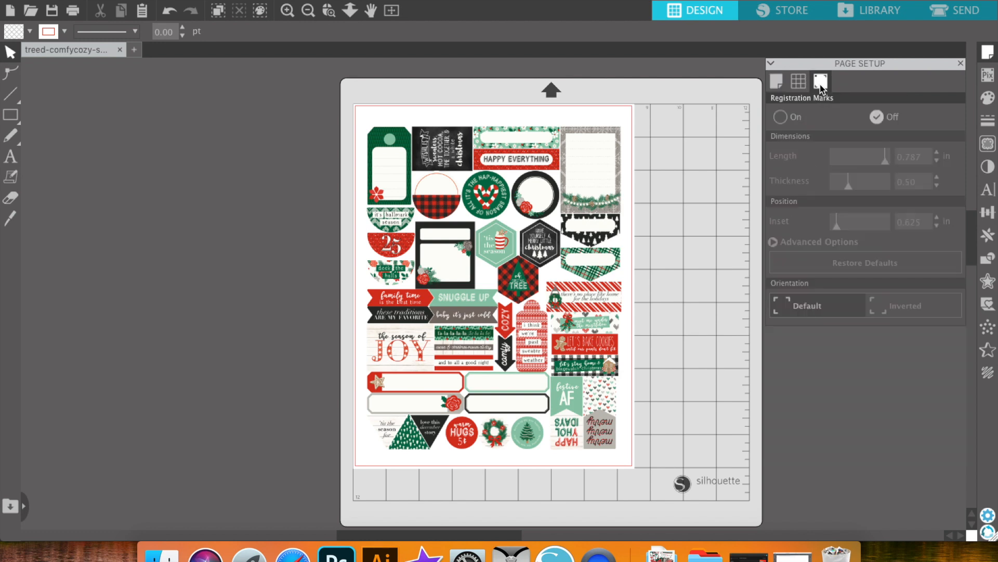
left_click(795, 118)
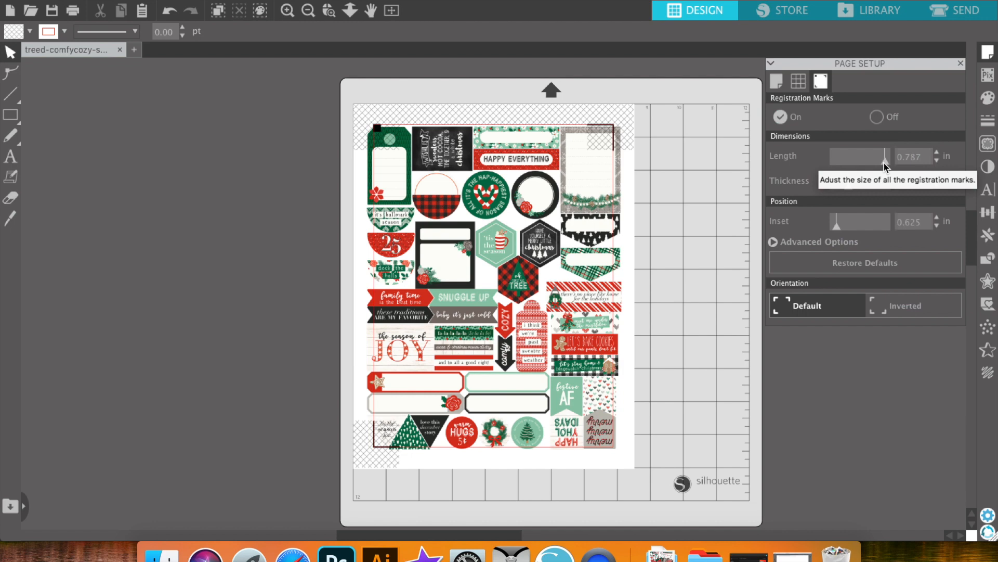
Set the registration marks to 0.197 in length, 0.30 thickness and 0.394 in inset.
left_click_drag(884, 164, 835, 165)
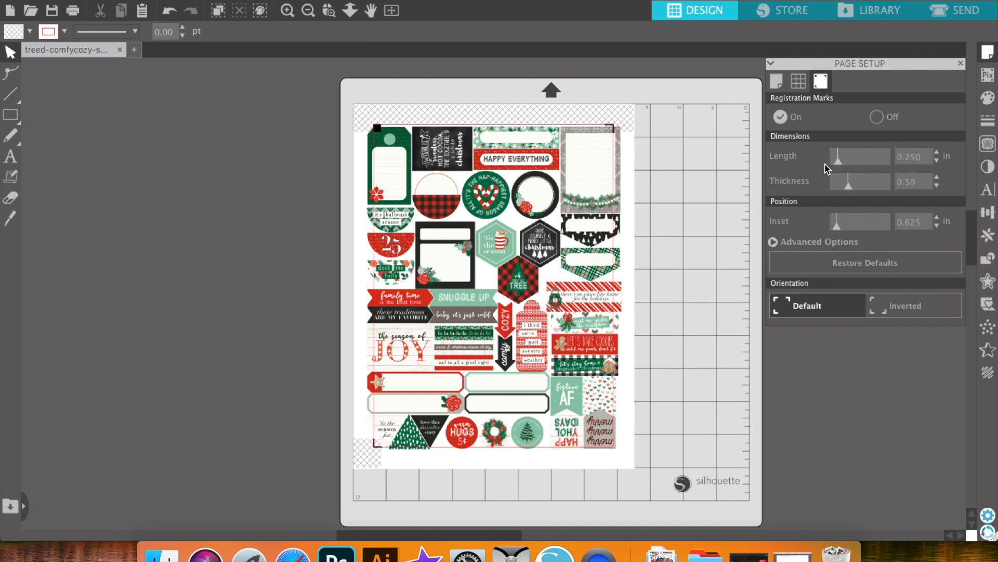
left_click_drag(843, 188, 831, 186)
left_click_drag(836, 221, 833, 225)
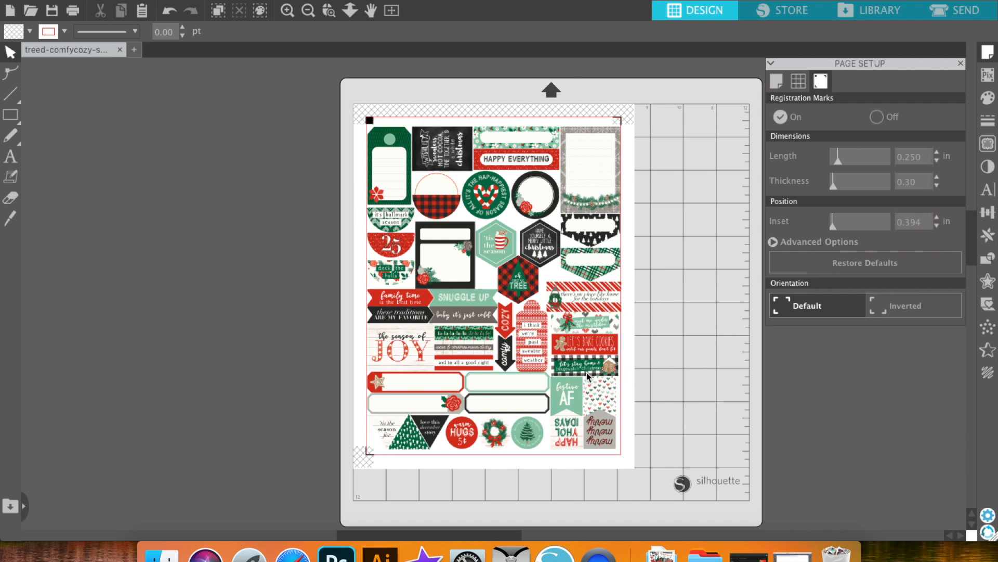
left_click(287, 10)
scroll(542, 330, "up", 4)
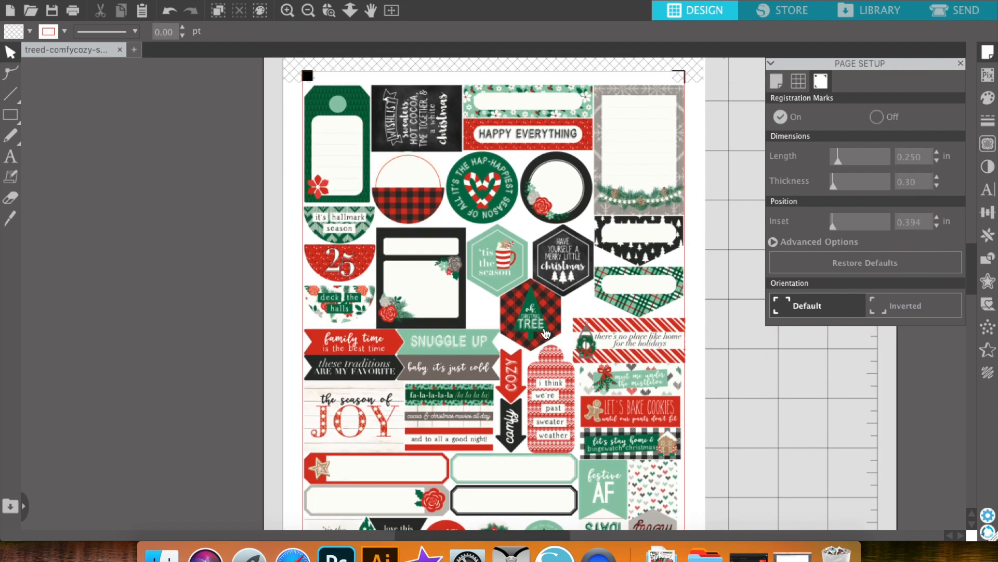
left_click(937, 160)
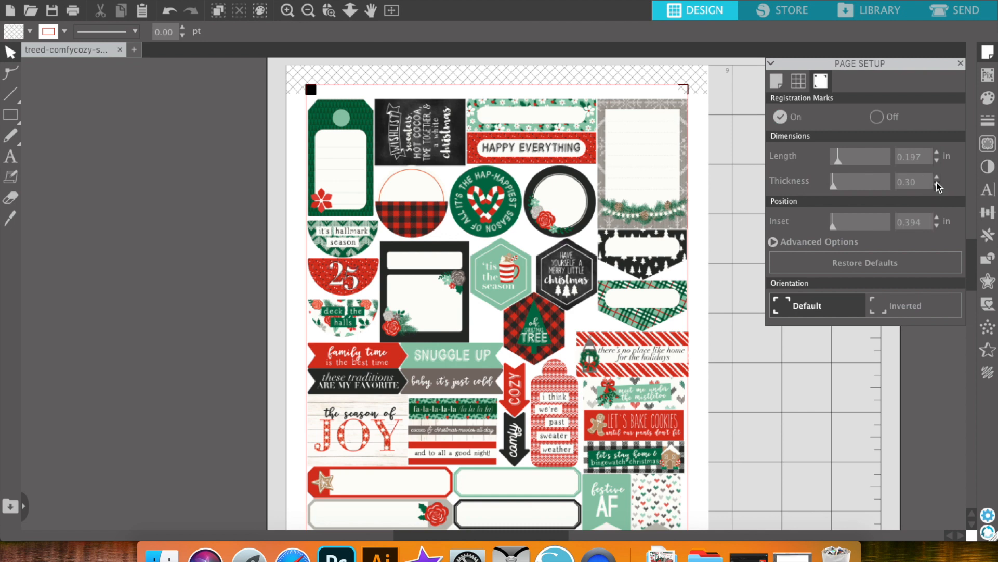
left_click(937, 226)
Resize the sticker sheet image to 8.5 in wide by 11 in high.
left_click(661, 152)
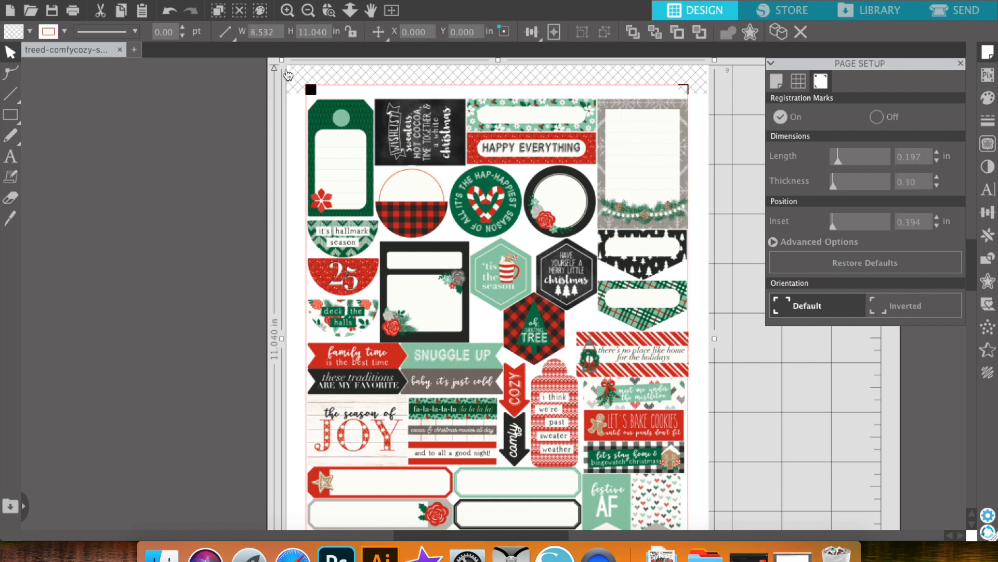
left_click(274, 28)
key("BackSpace")
key("Tab")
type("11")
key("Return")
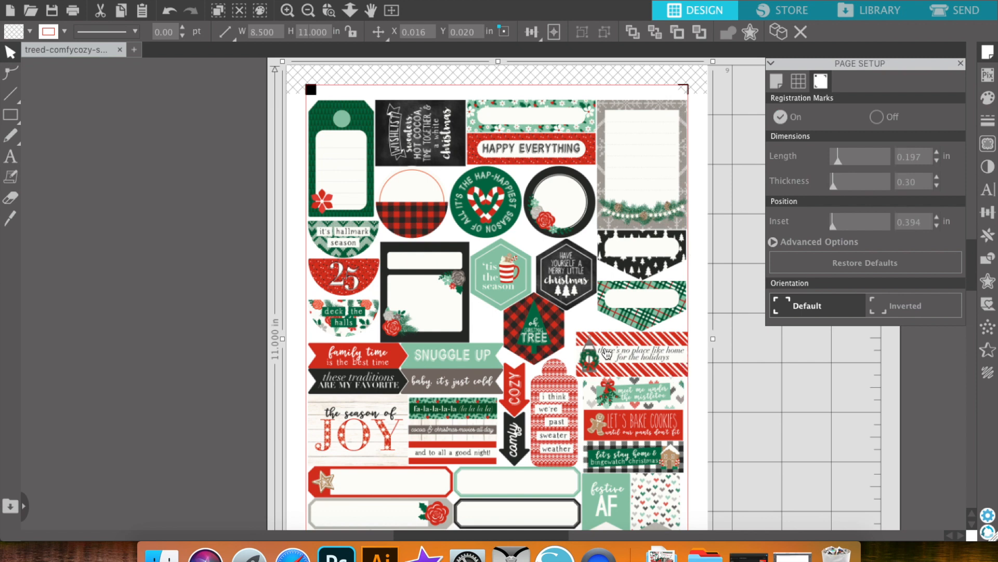
scroll(605, 354, "down", 3)
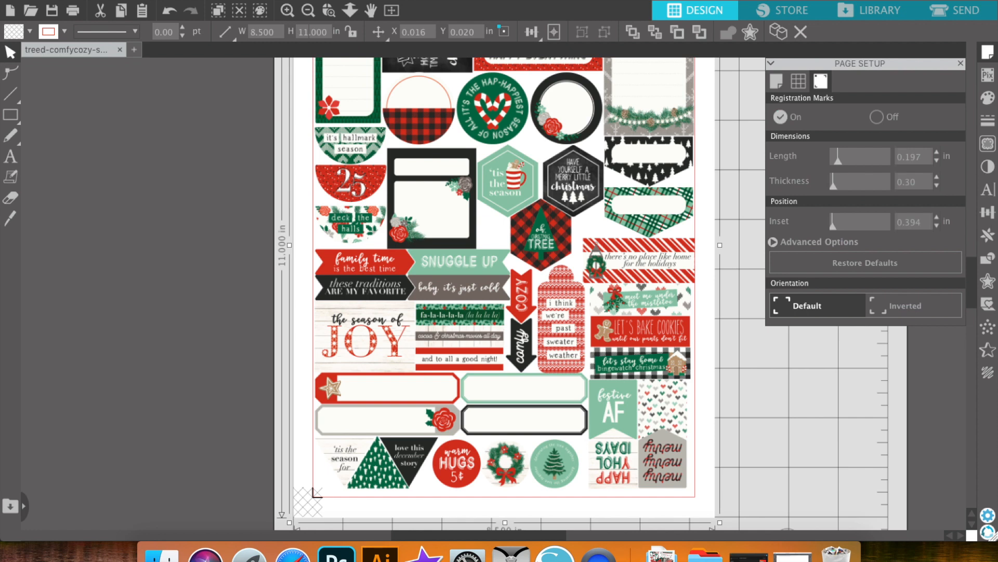
Open the first outline sheet, ending in -01.png, from the sticker pack's Silhouette Outlines folder.
left_click(137, 0)
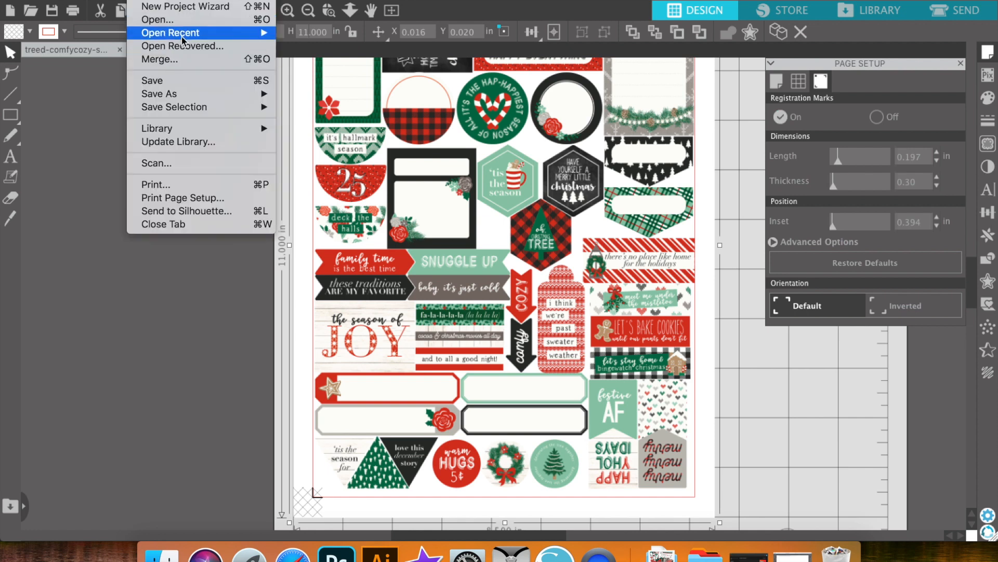
left_click(193, 21)
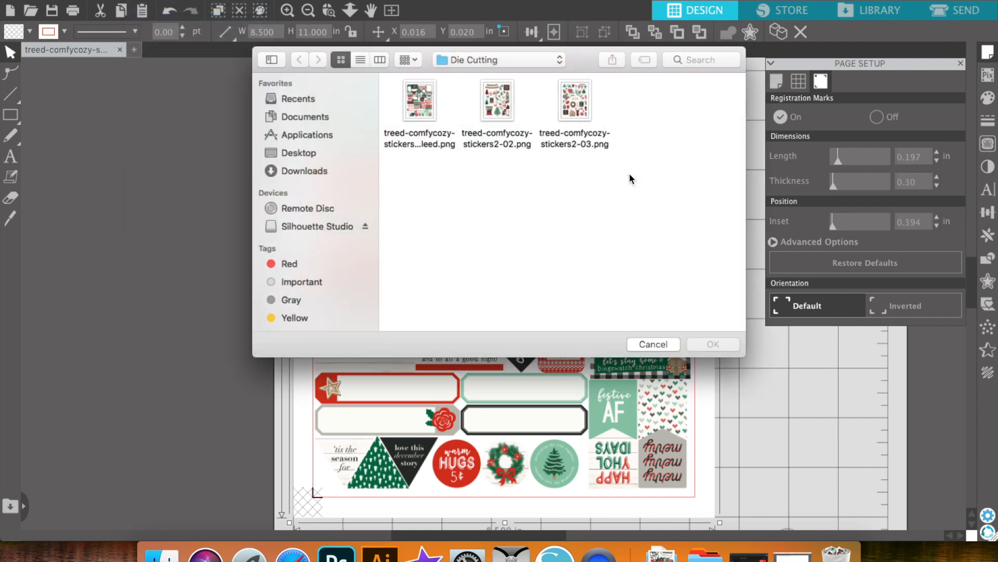
left_click(498, 61)
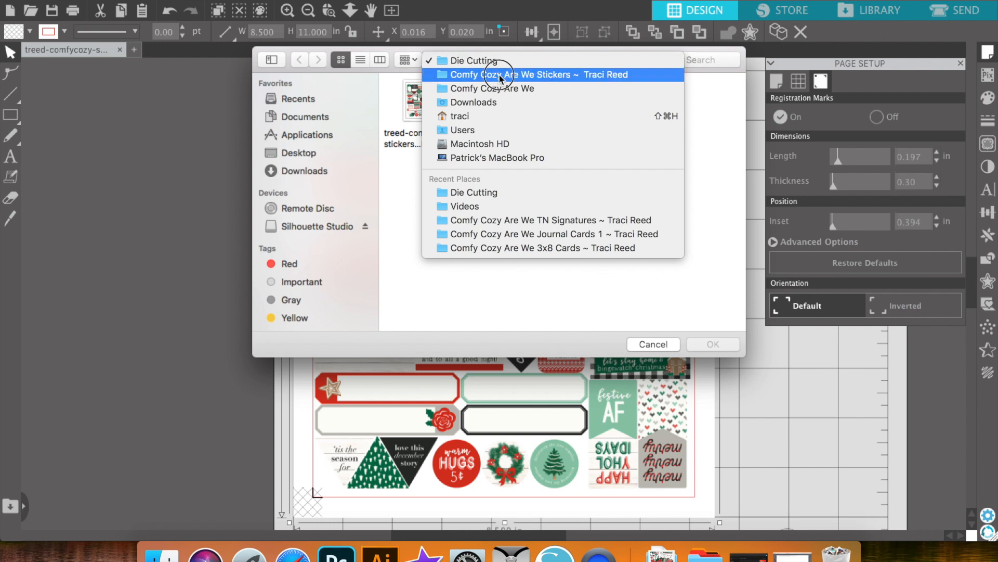
left_click(500, 75)
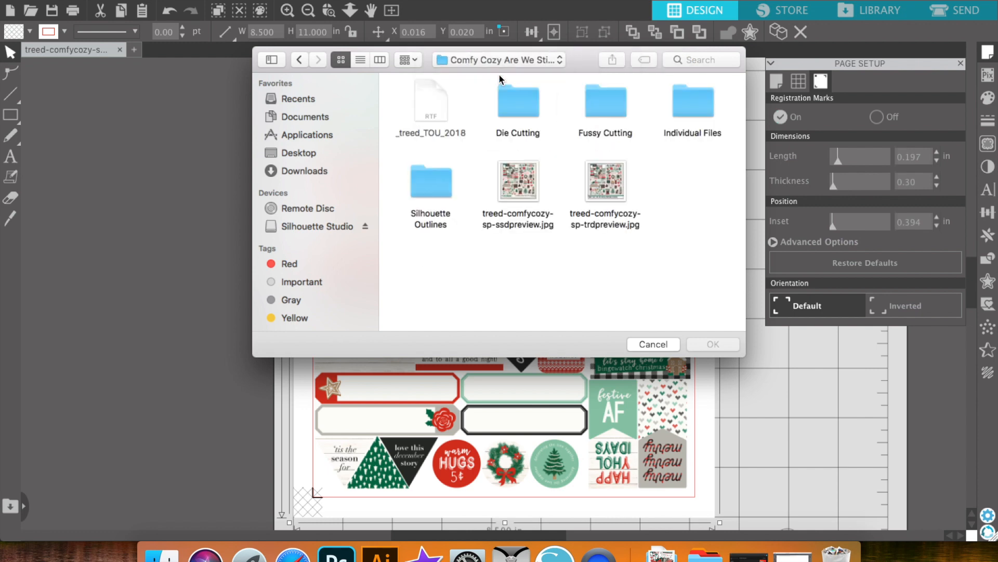
double_click(432, 185)
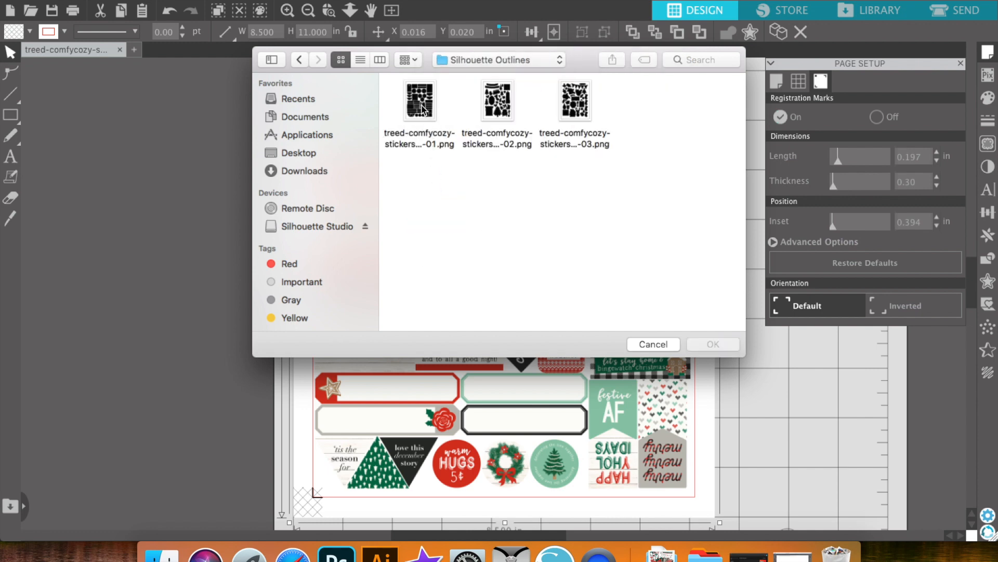
left_click(420, 106)
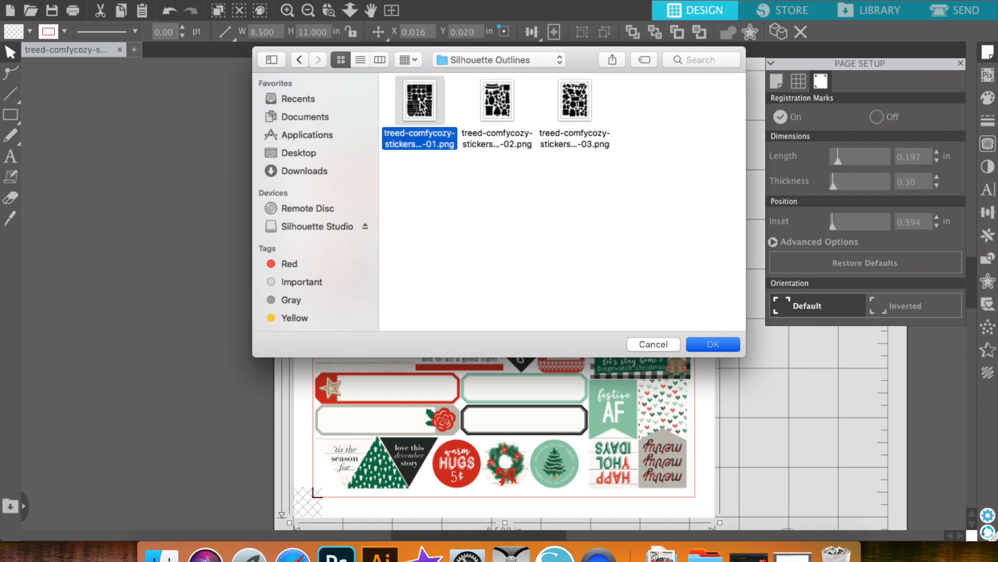
double_click(439, 120)
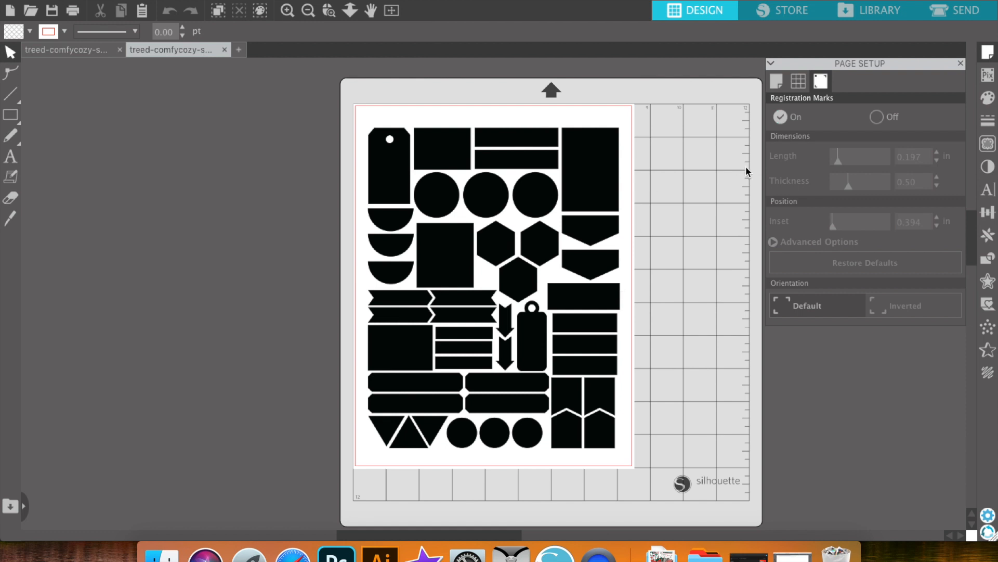
Resize the black outline sheet image to 8.5 in wide by 11 in high.
left_click(470, 206)
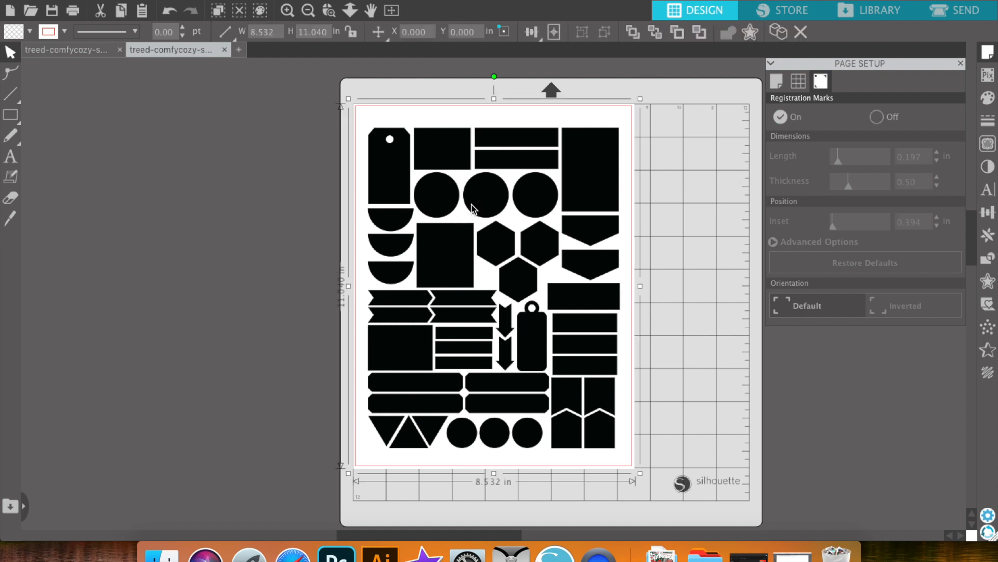
double_click(275, 37)
type("500")
key("Tab")
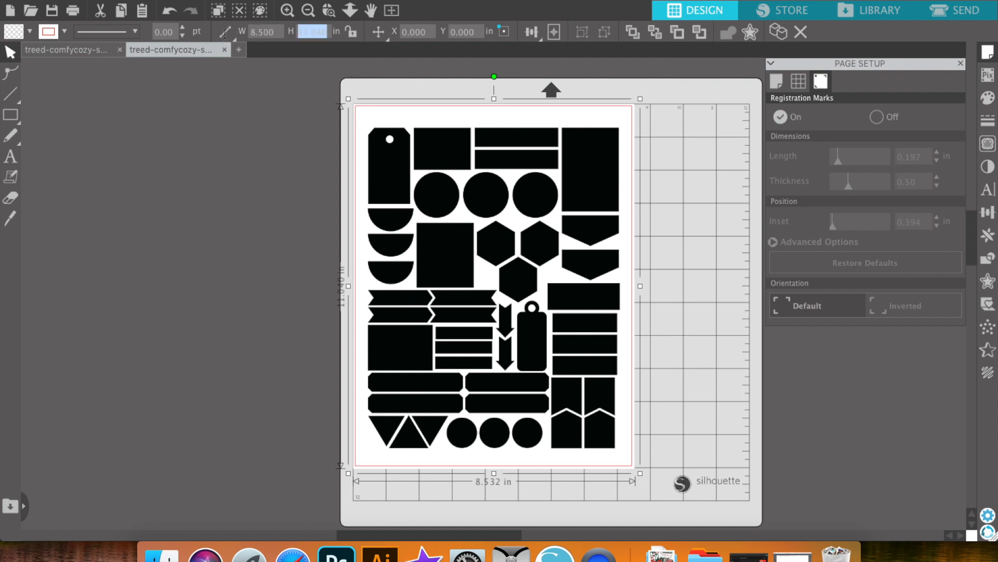
type("11")
key("Return")
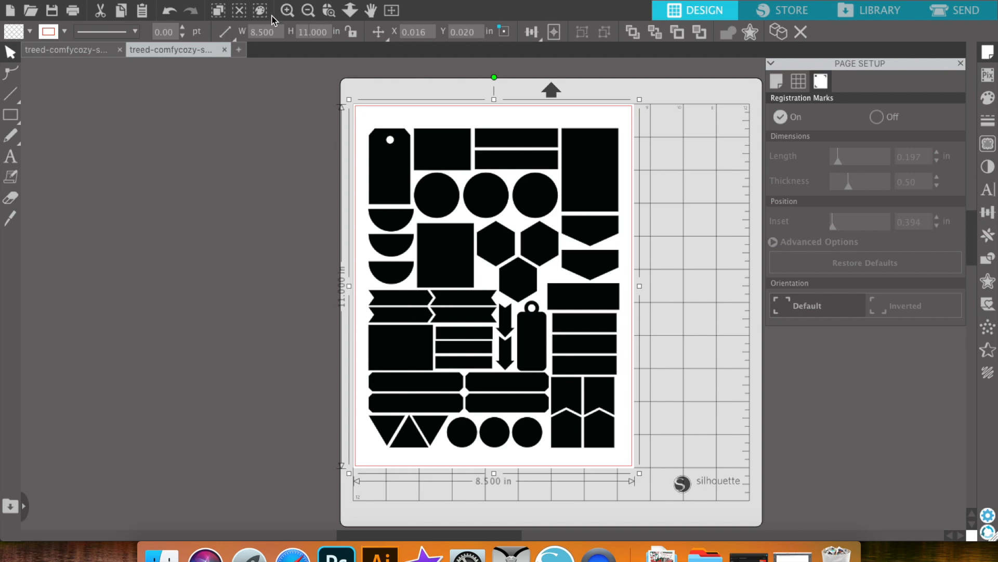
Trace all the black shapes with a trace area of about 8.08 x 10.33 in, using the standard Trace style.
left_click(989, 149)
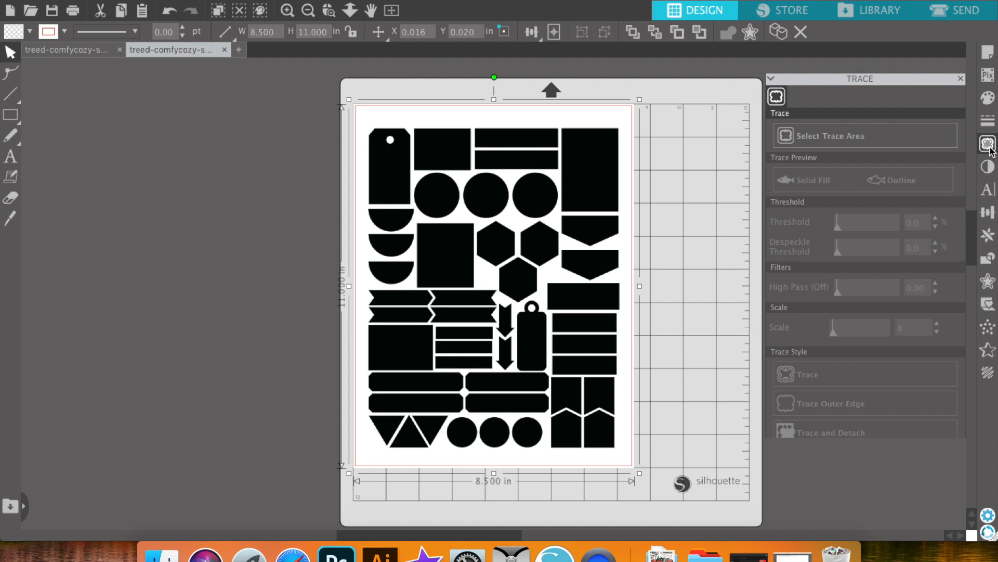
left_click(868, 121)
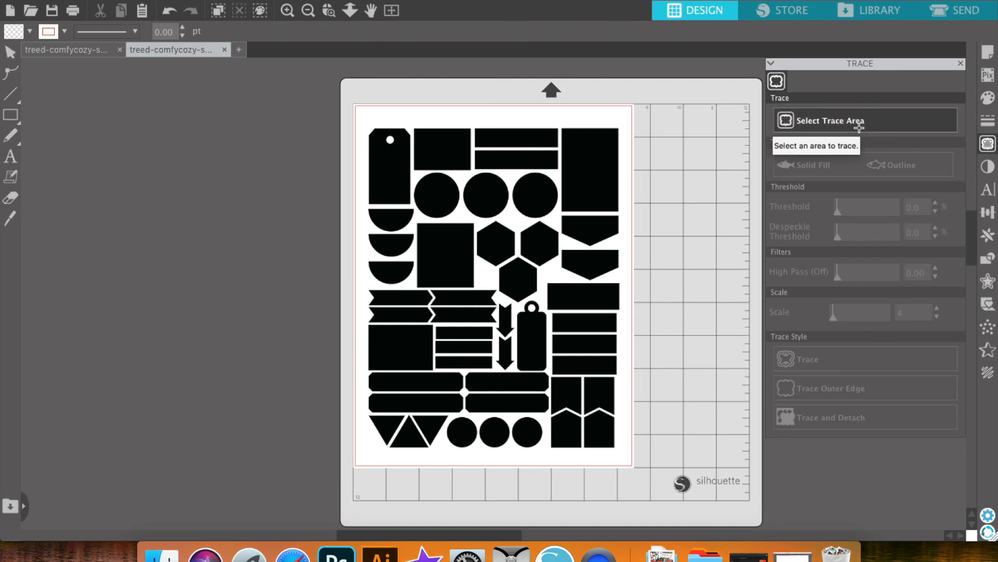
mouse_move(358, 118)
left_mouse_down()
mouse_move(485, 294)
mouse_move(556, 424)
mouse_move(586, 456)
mouse_move(626, 461)
left_mouse_up()
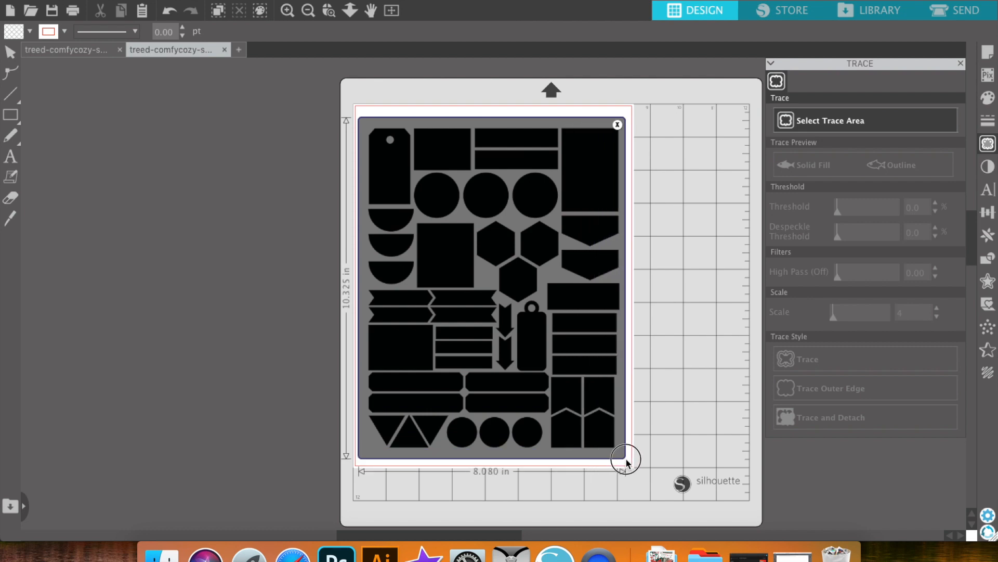
left_click_drag(626, 461, 627, 462)
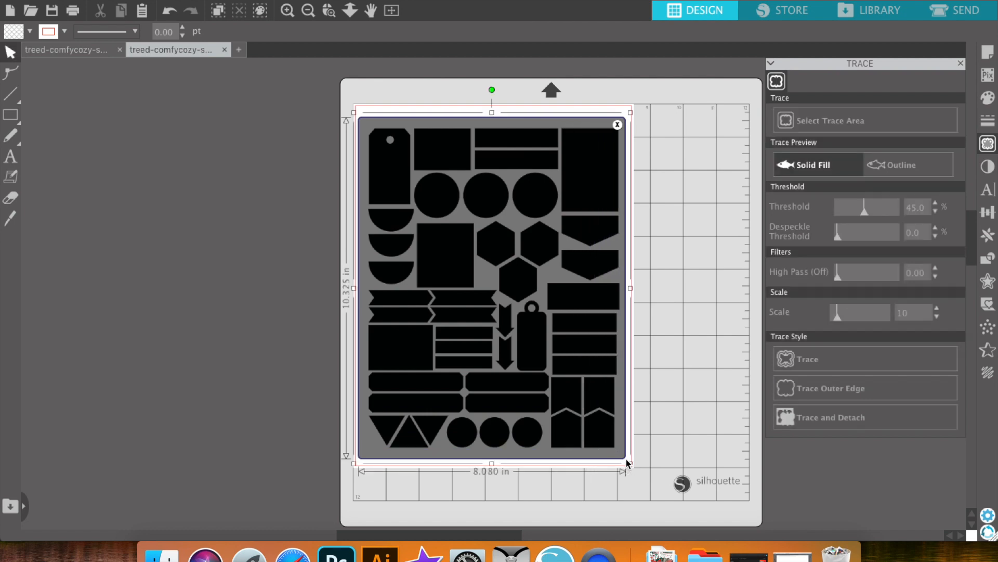
left_click(809, 362)
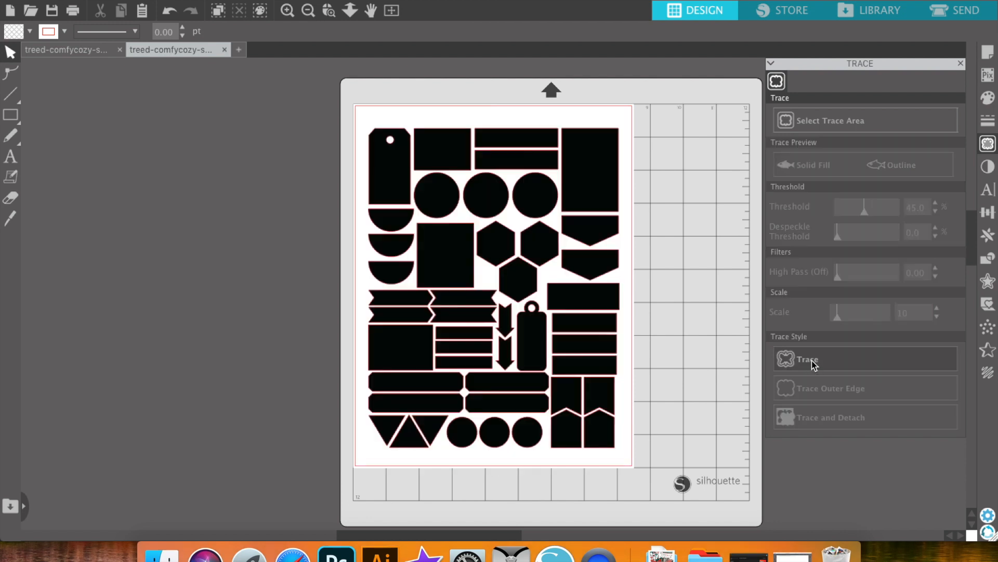
Delete the black outline sheet image from under the trace and copy the traced sticker cut lines without the page border.
left_click(520, 293)
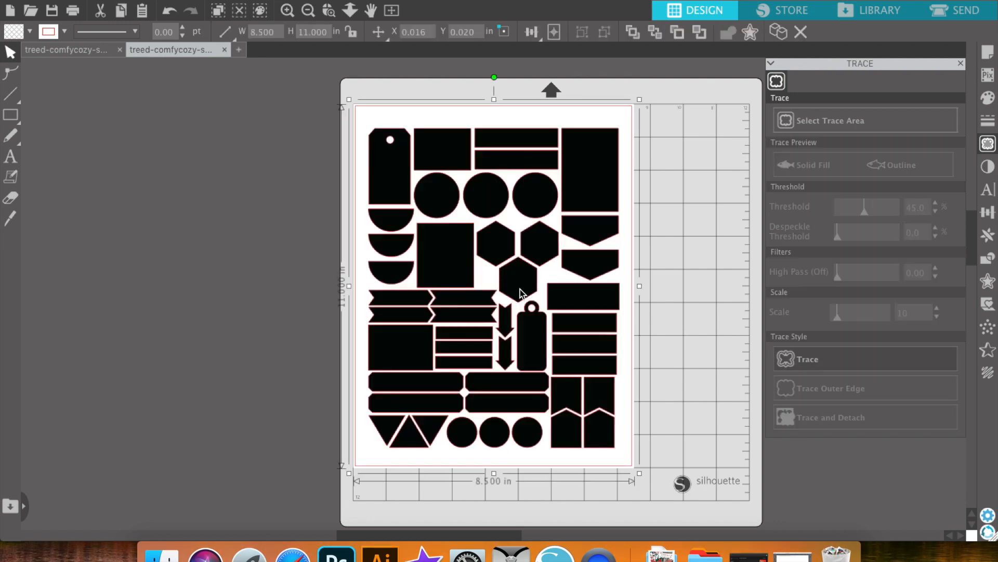
key("Delete")
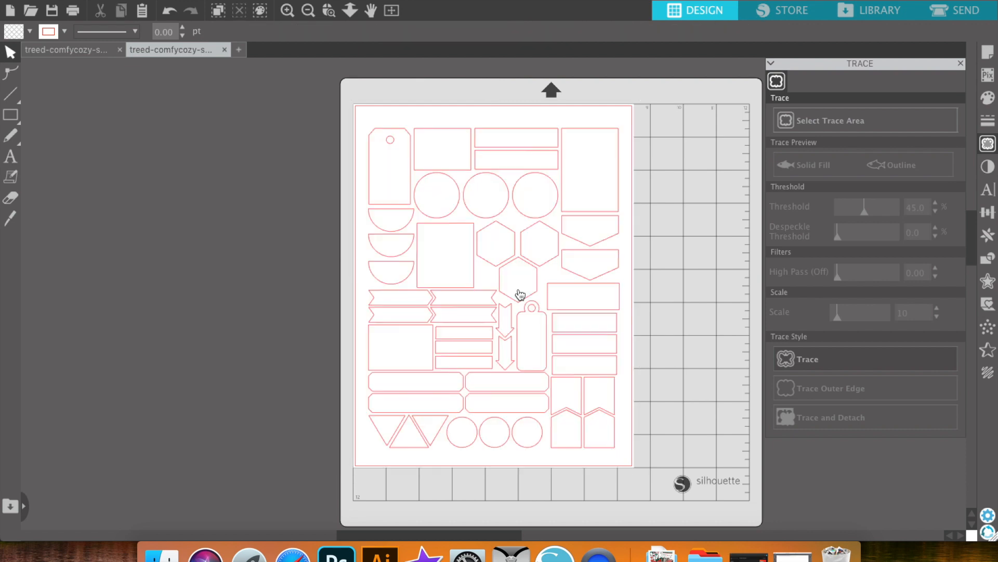
left_click(518, 301)
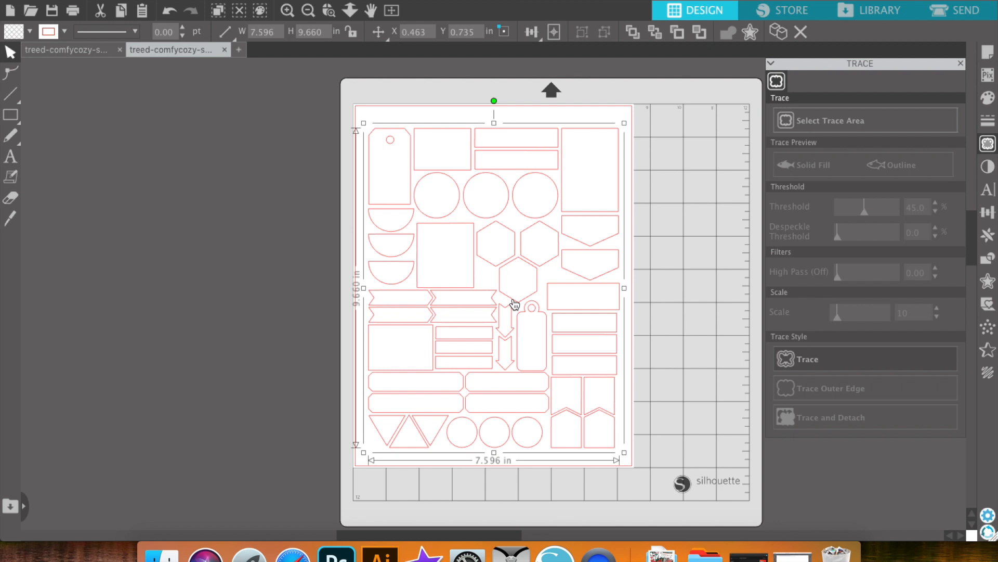
left_click(139, 0)
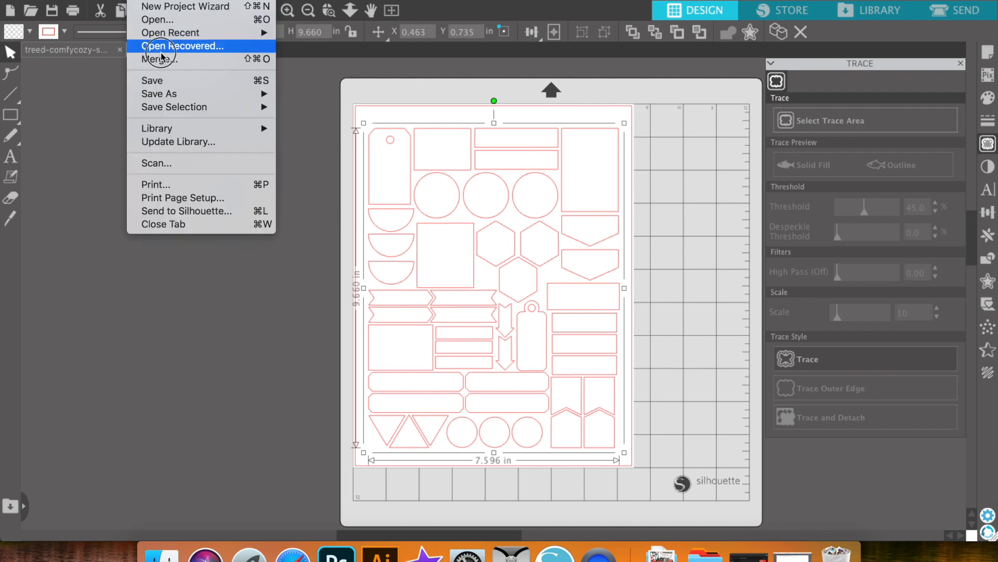
mouse_move(167, 1)
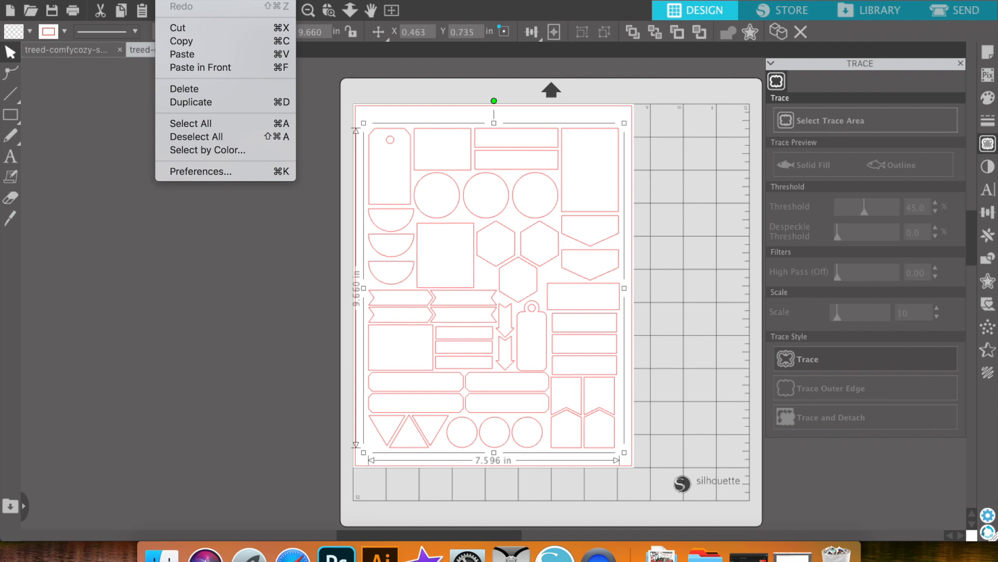
left_click(185, 41)
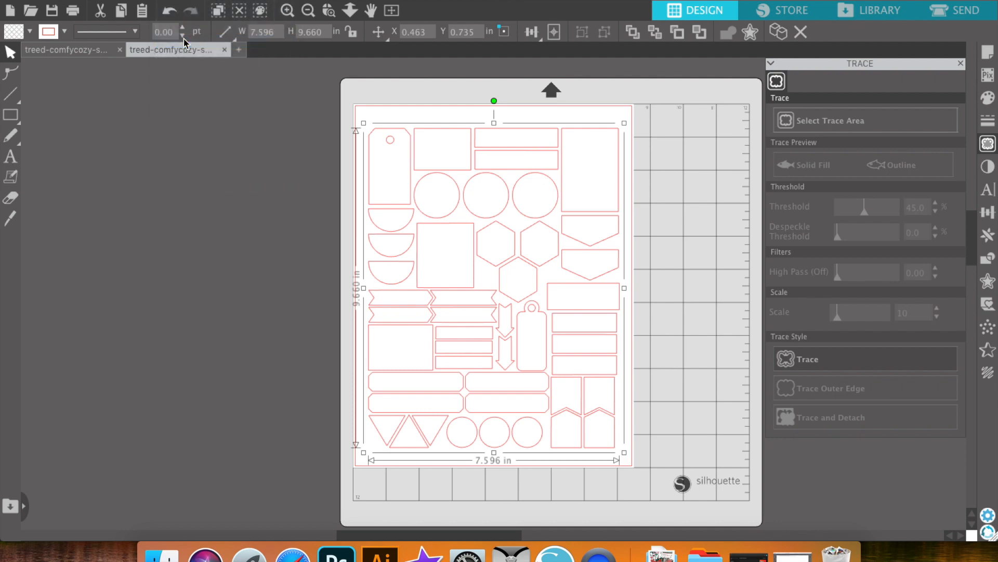
Paste the copied cut lines in front, over the colored sticker sheet in the first document.
left_click(67, 52)
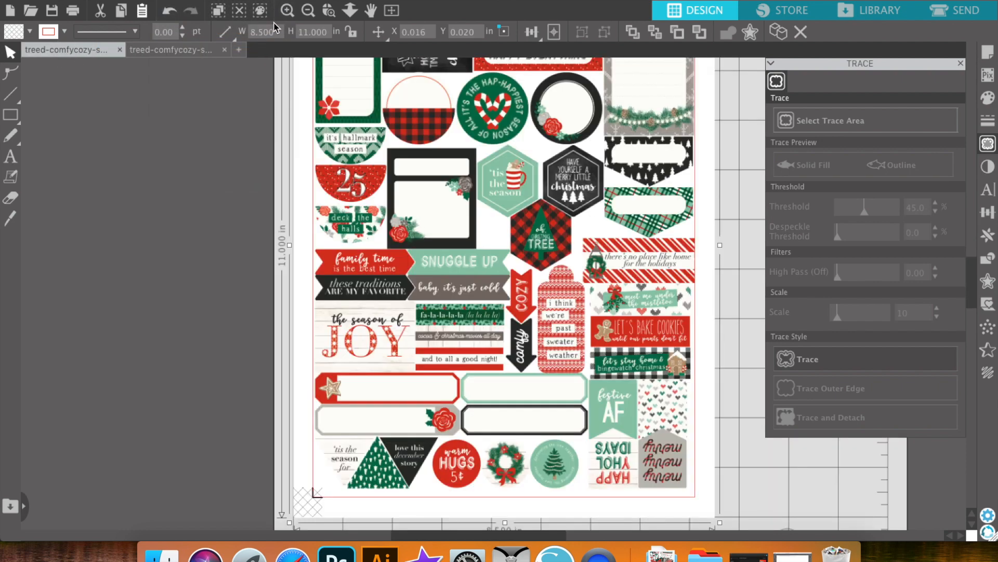
left_click(308, 10)
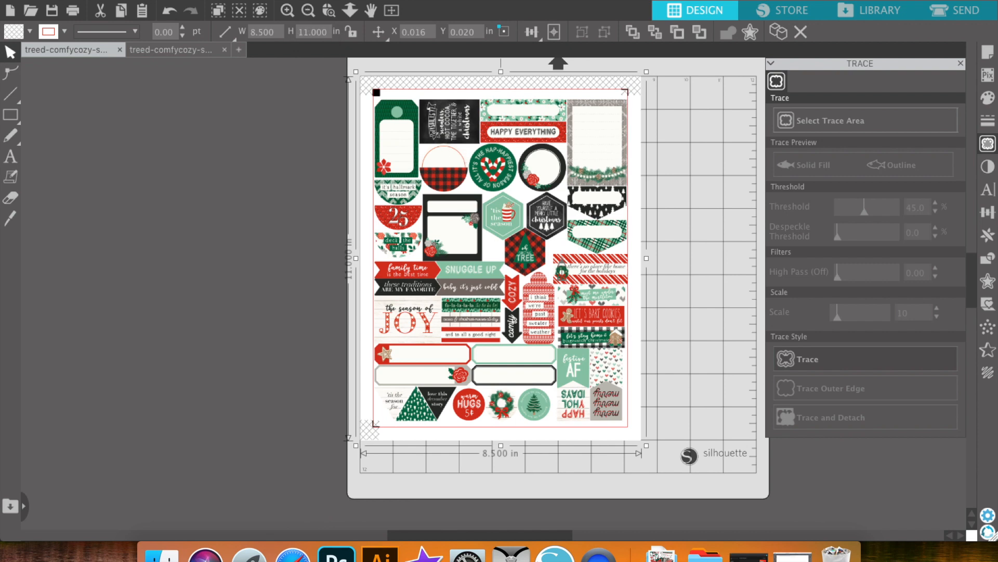
left_click(166, 0)
left_click(200, 67)
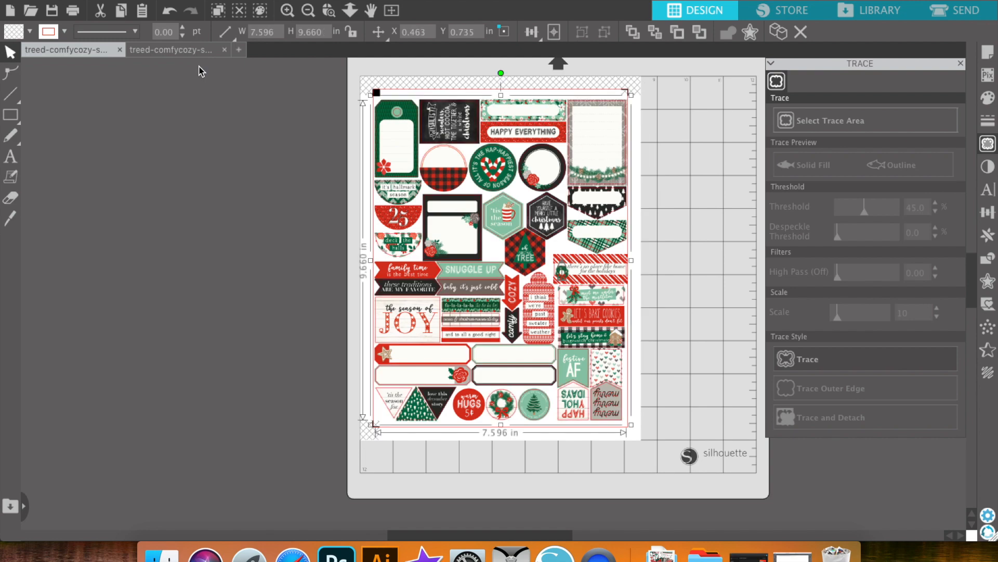
Examine up close how the pasted cut lines align with the stickers across the lower part of the sheet.
left_click(286, 11)
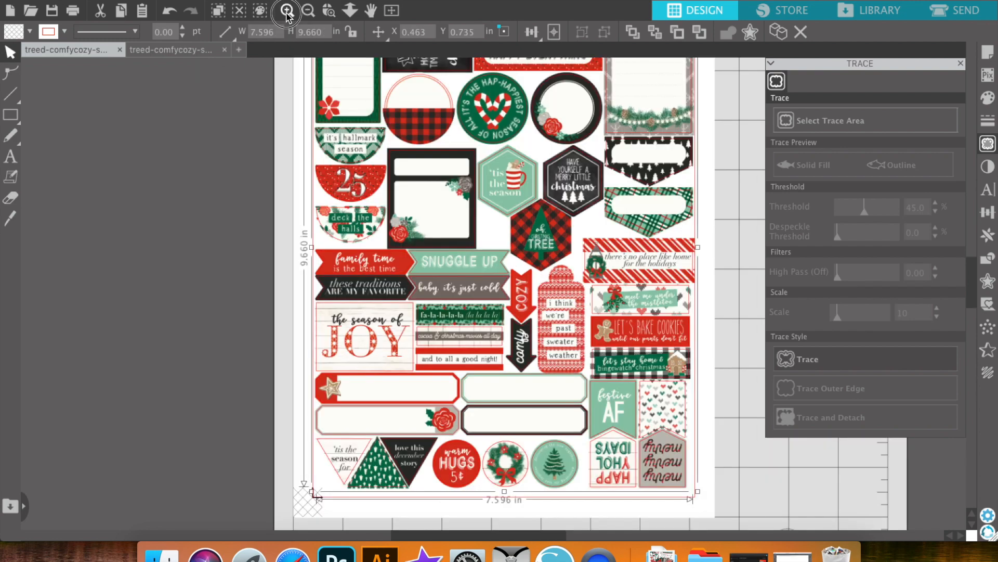
left_click(287, 11)
left_click(286, 10)
left_click(287, 11)
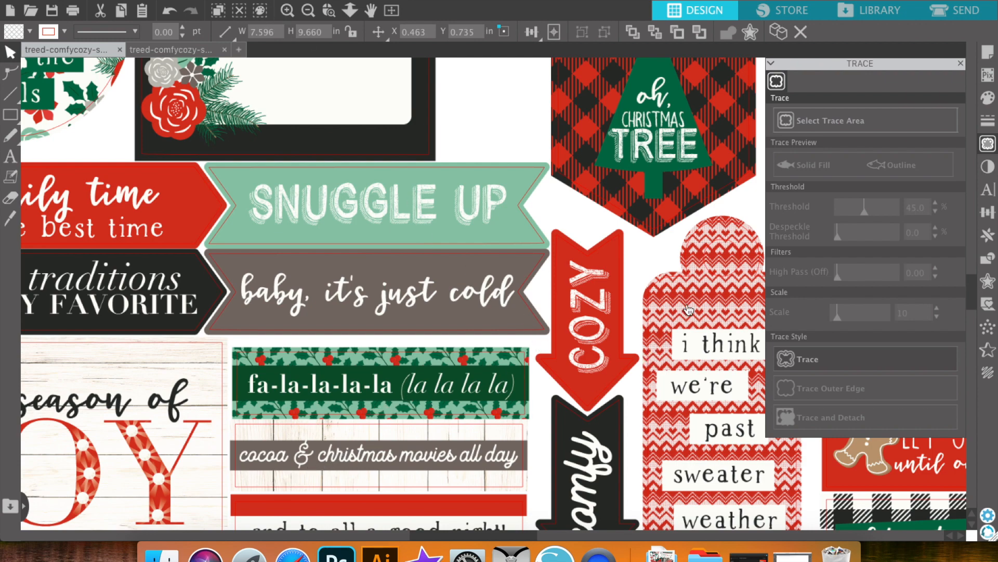
scroll(570, 332, "down", 5)
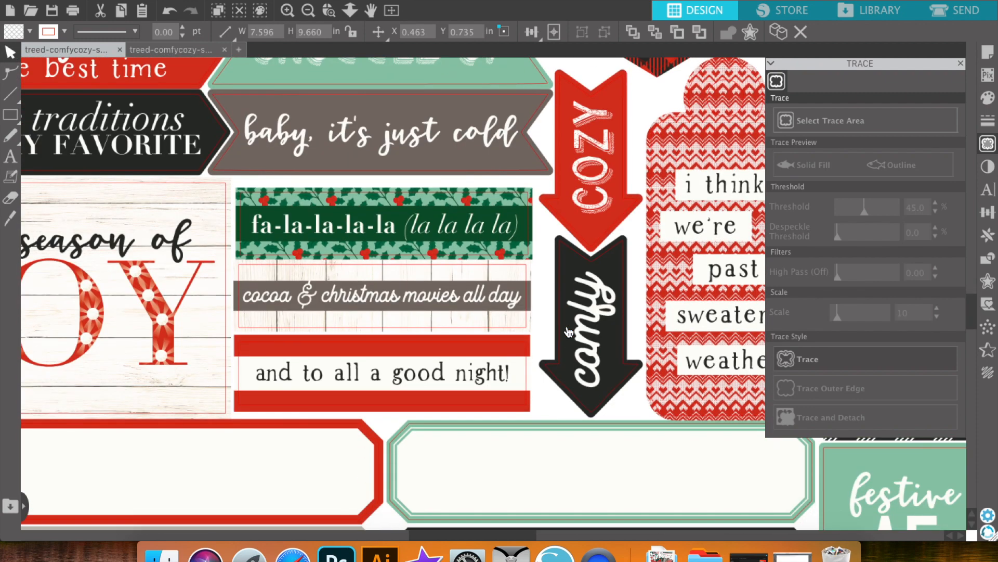
scroll(570, 332, "right", 5)
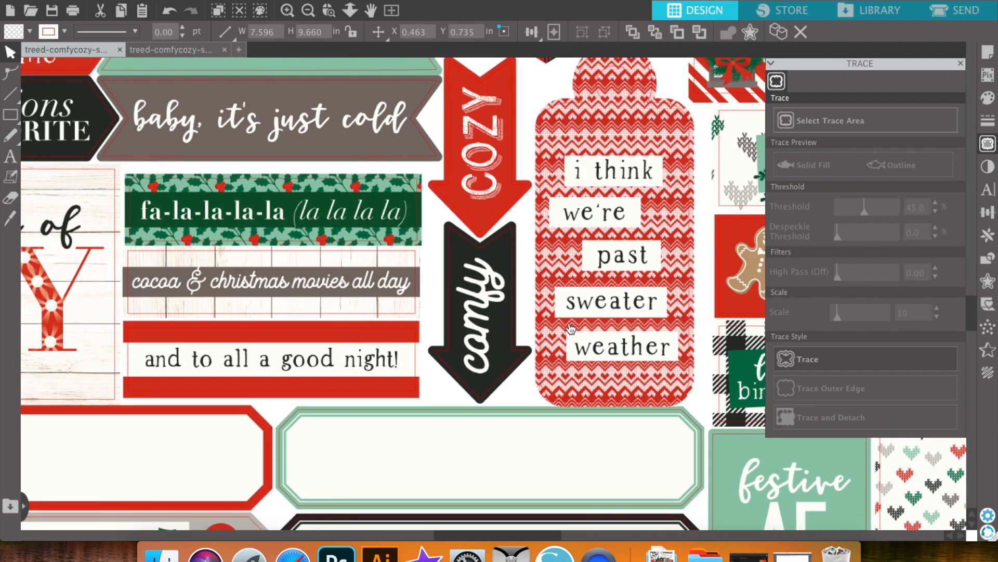
scroll(570, 328, "right", 5)
scroll(570, 327, "down", 3)
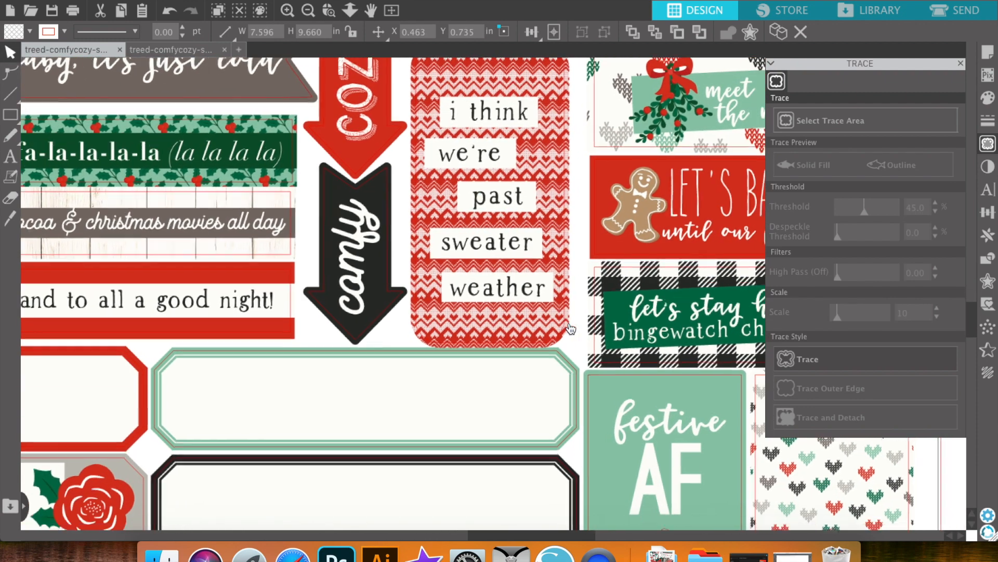
scroll(571, 328, "down", 3)
scroll(570, 327, "right", 1)
scroll(570, 328, "down", 6)
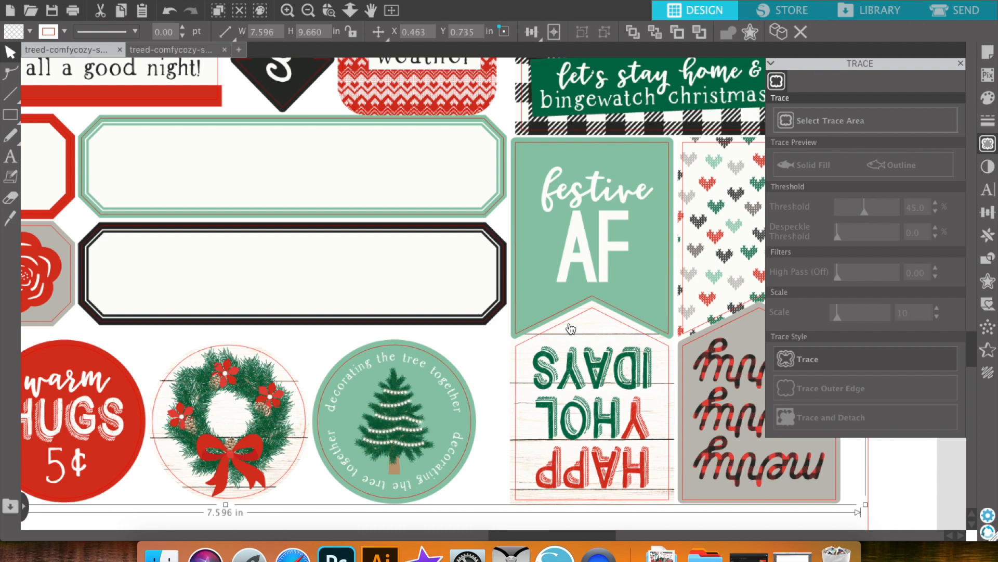
left_click(308, 11)
left_click(307, 11)
left_click(307, 10)
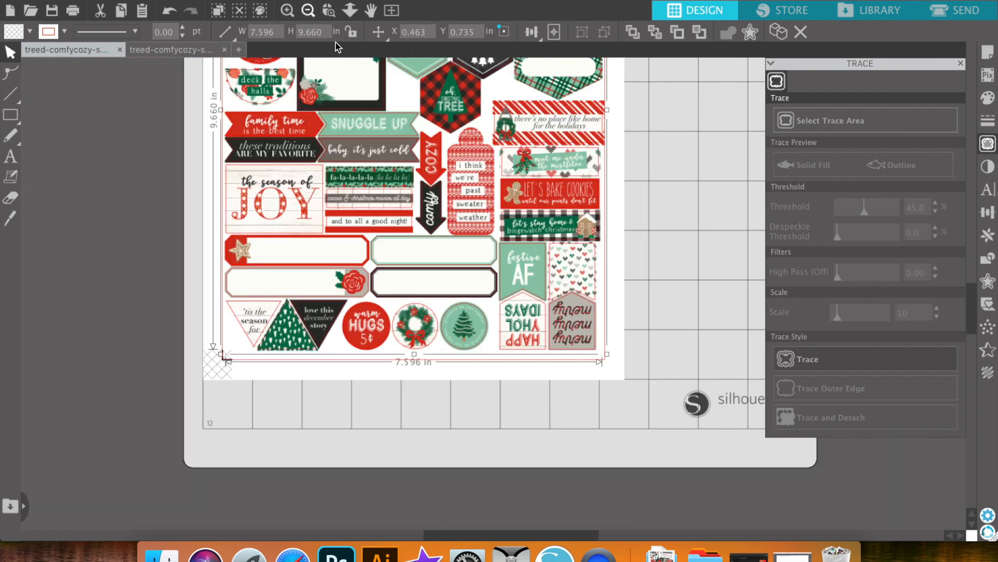
scroll(482, 277, "up", 3)
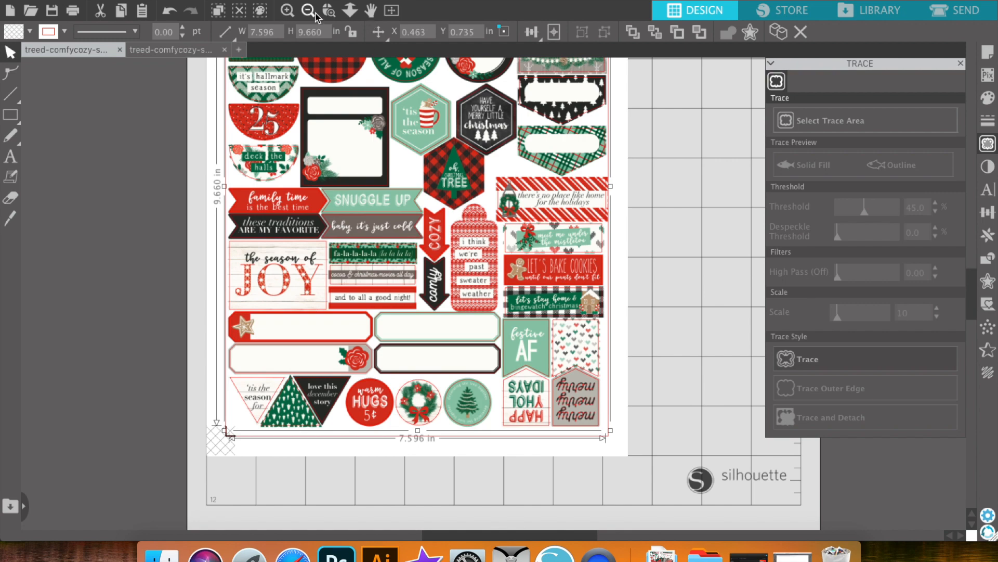
left_click(307, 9)
left_click(307, 9)
scroll(416, 156, "up", 2)
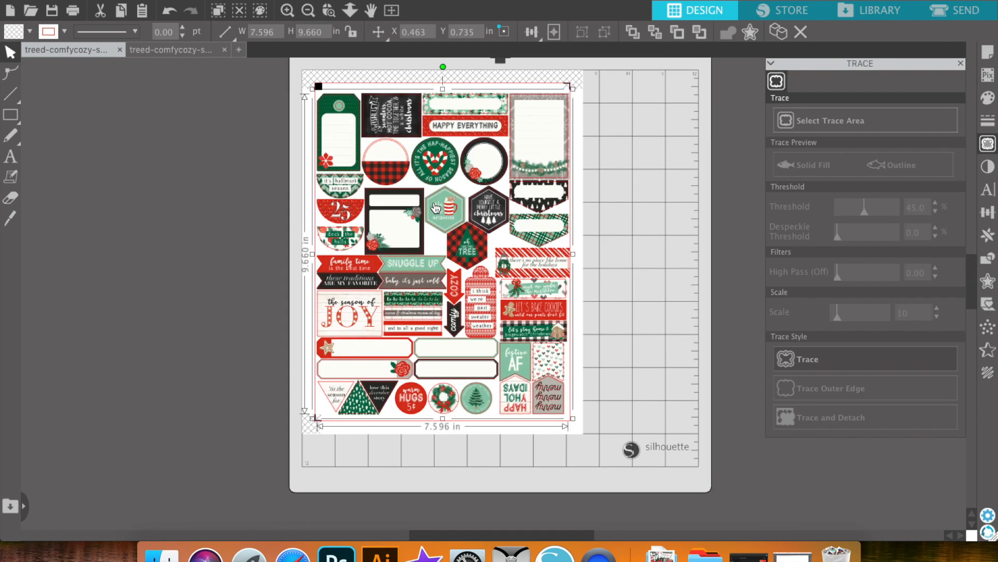
Open the print setup for the sticker sheet and look through the list of print presets.
left_click(137, 1)
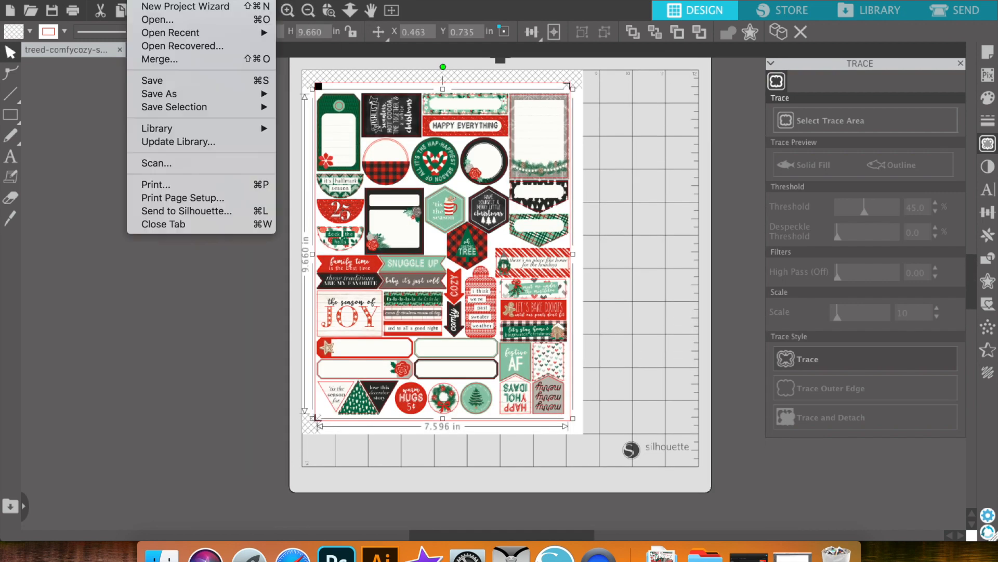
left_click(171, 182)
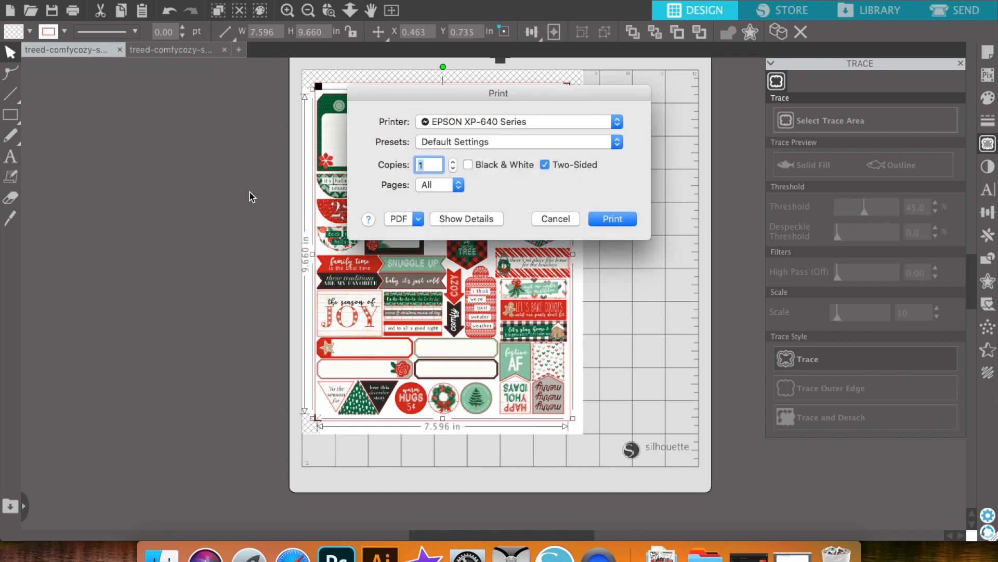
left_click(498, 136)
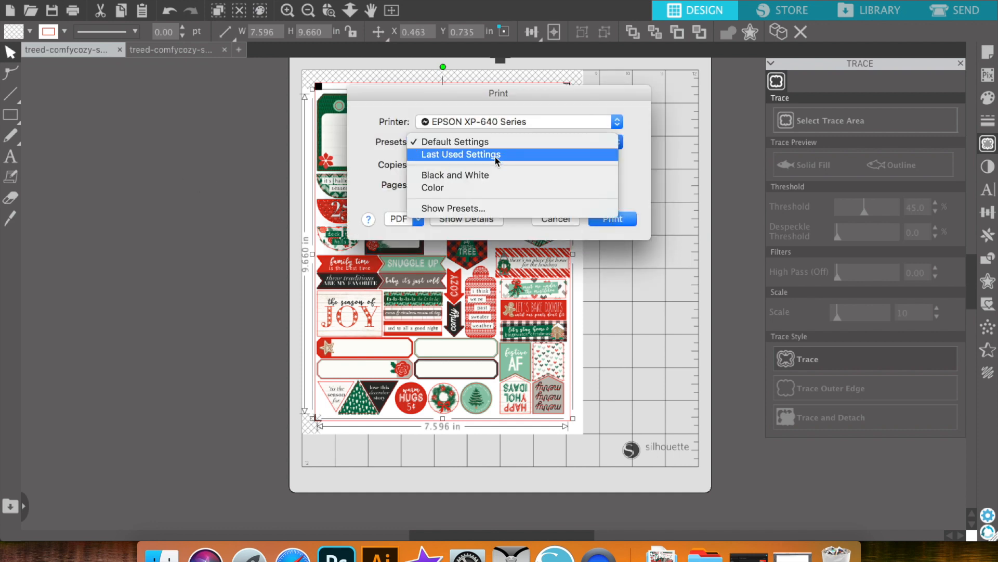
left_click(480, 207)
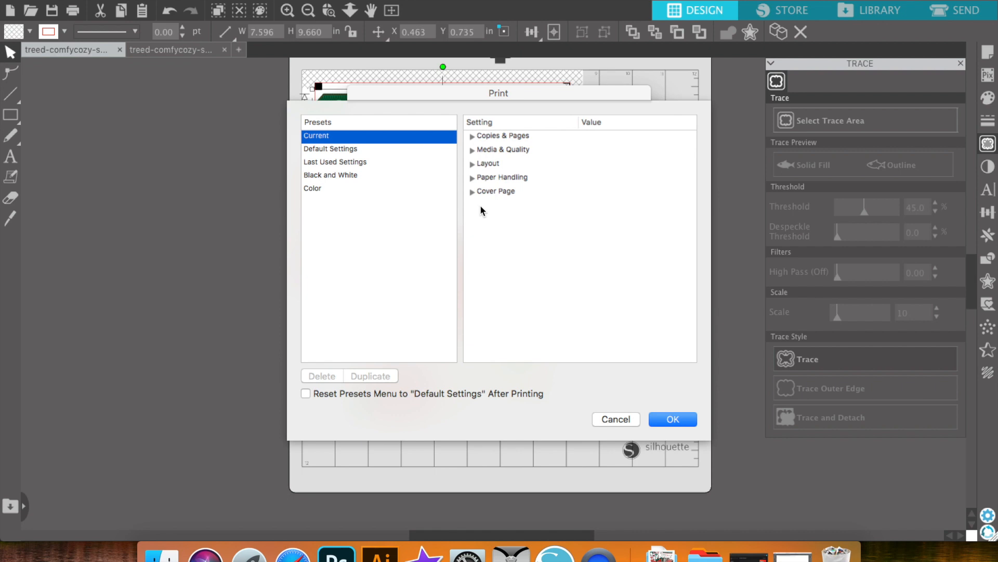
left_click(616, 419)
Set the print to feed from Main Tray on Photo Matte Paper at Best quality, and dismiss the print setup without printing.
left_click(475, 219)
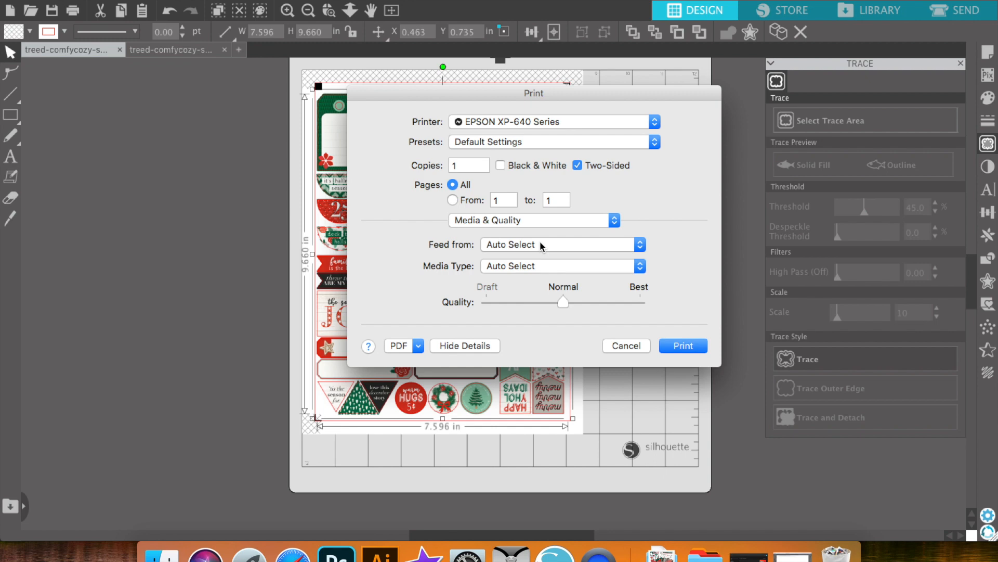
left_click(539, 244)
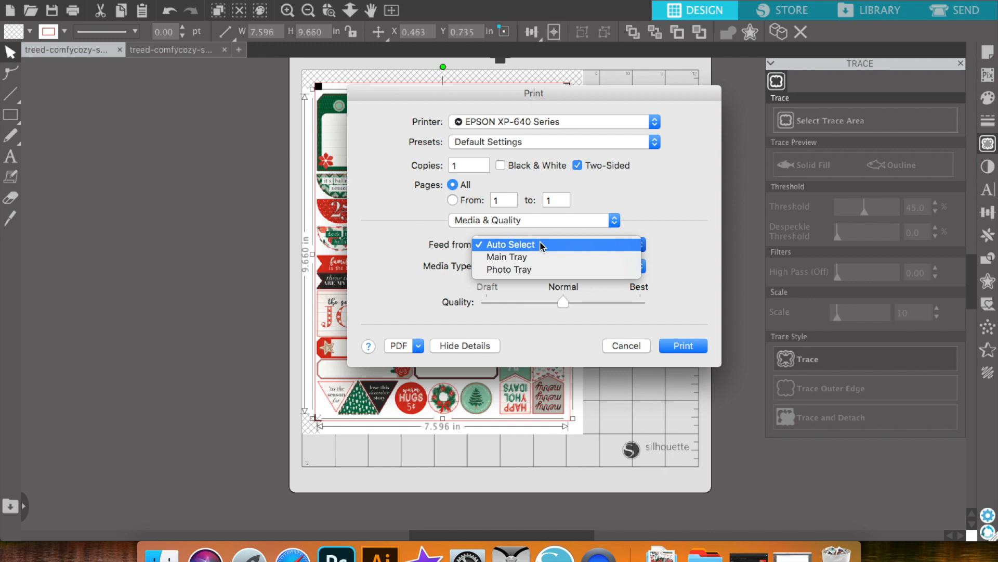
left_click(534, 257)
left_click(536, 266)
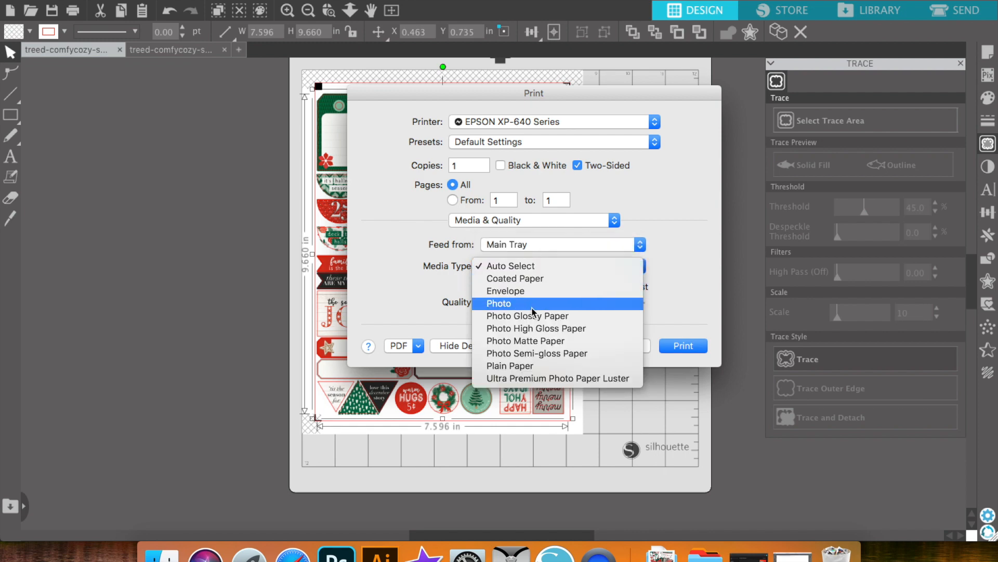
left_click(534, 340)
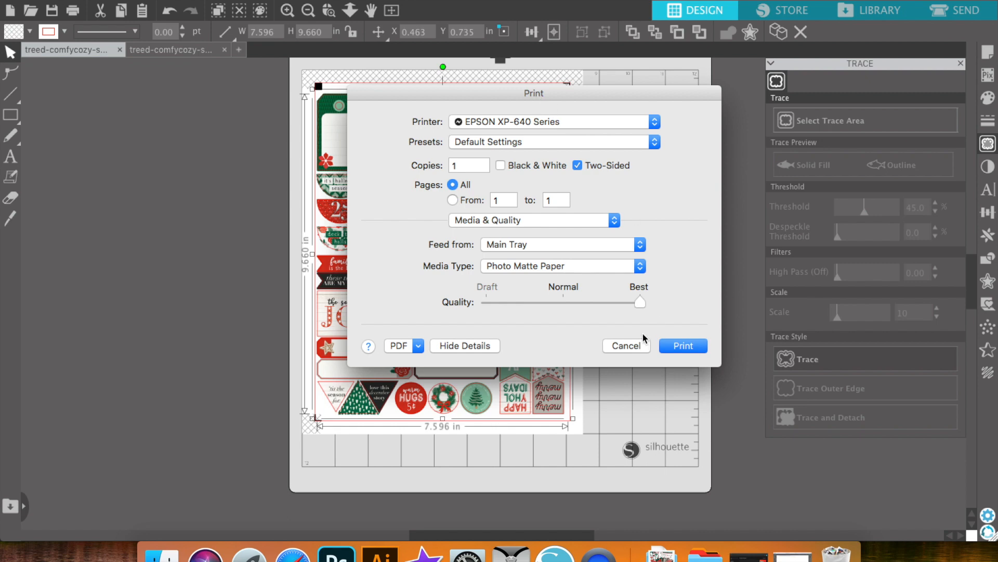
left_click(631, 345)
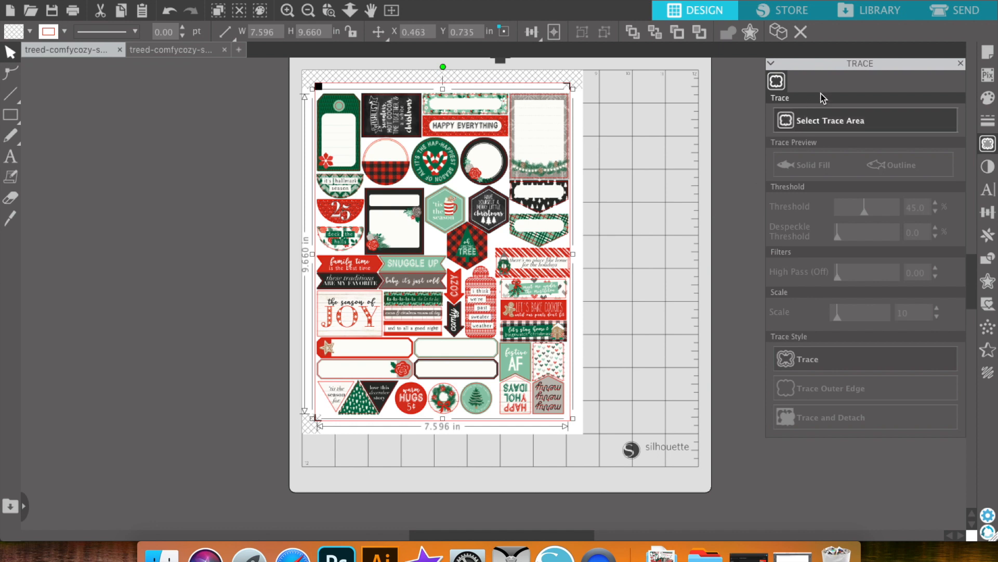
Look through the cutting materials available for sending the sheet to the cutter, down to Sticker Paper, White, without changing the material.
left_click(948, 21)
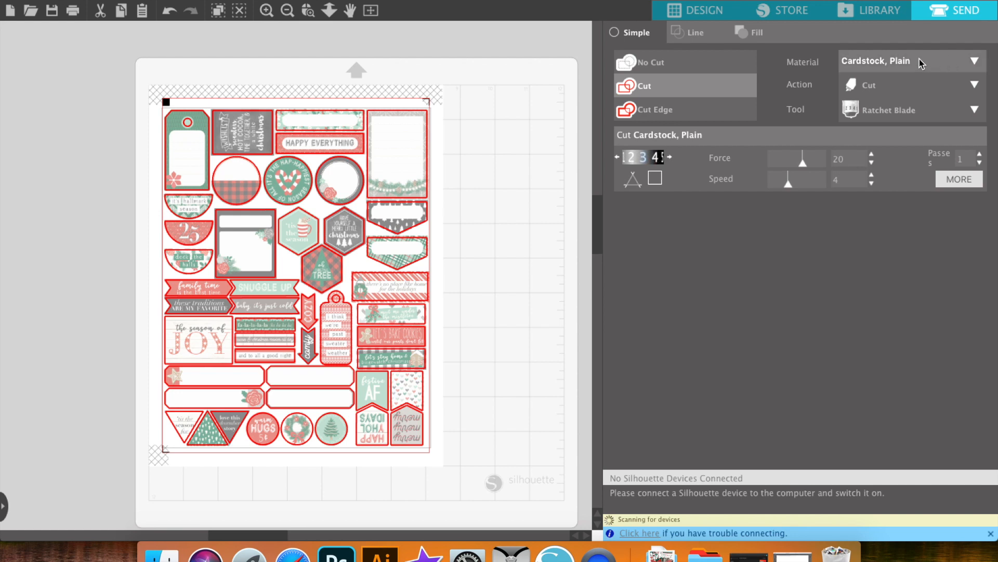
left_click(886, 62)
scroll(921, 233, "down", 8)
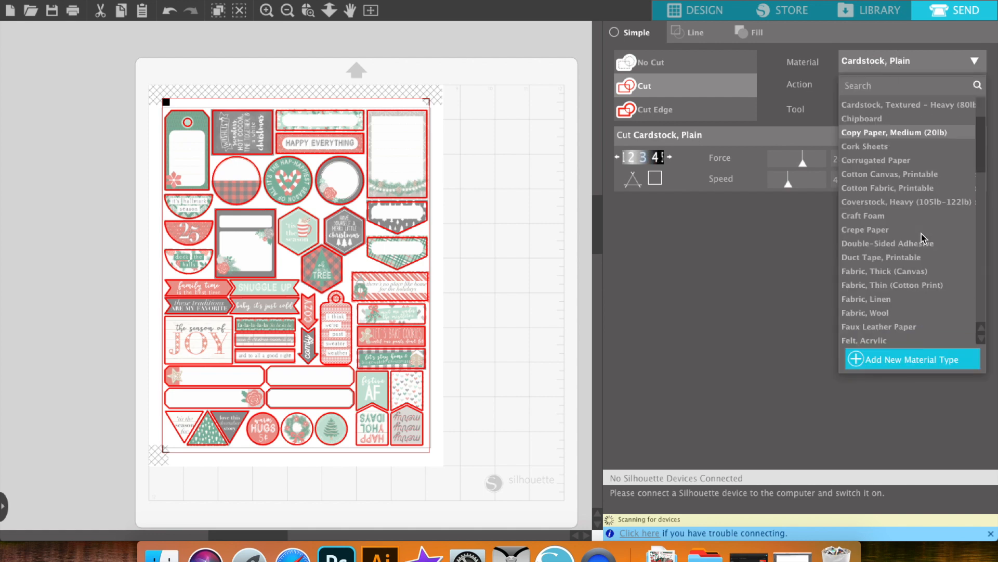
scroll(922, 233, "down", 5)
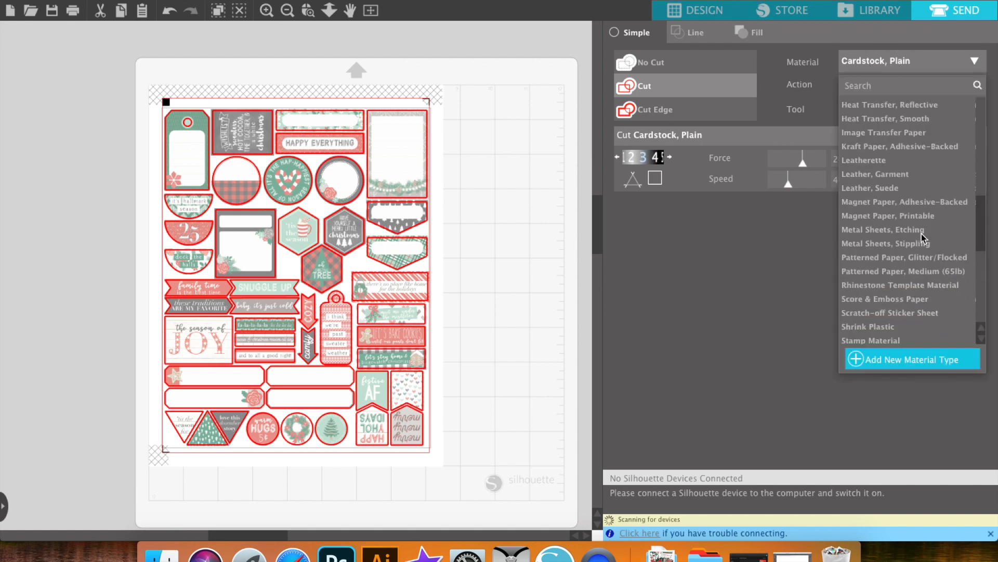
scroll(921, 233, "down", 3)
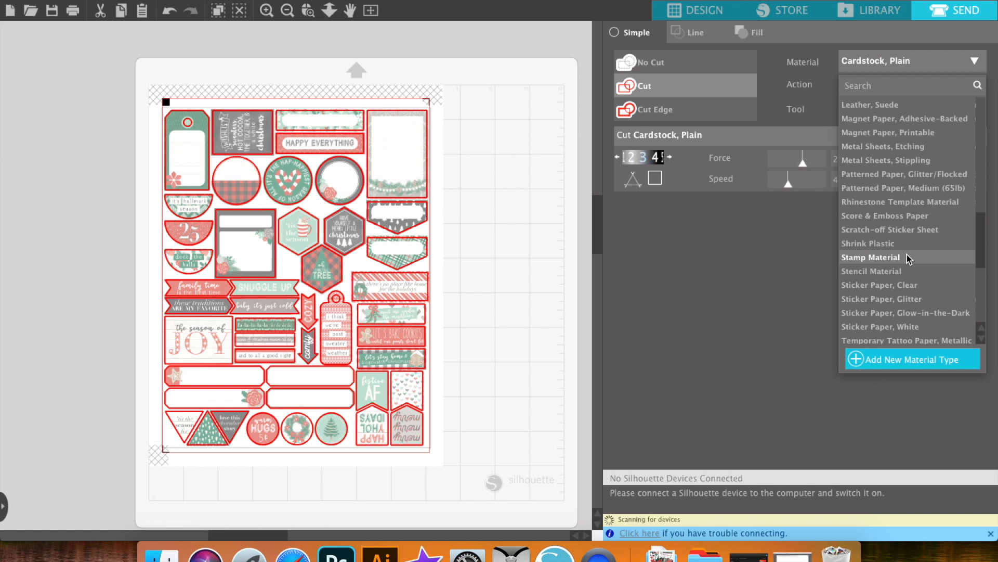
scroll(907, 254, "down", 3)
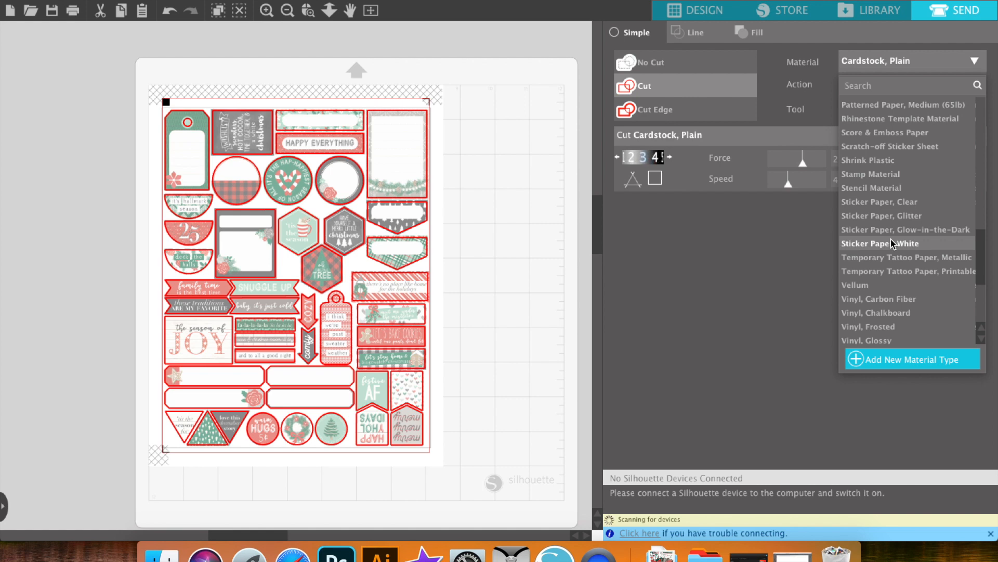
key("Escape")
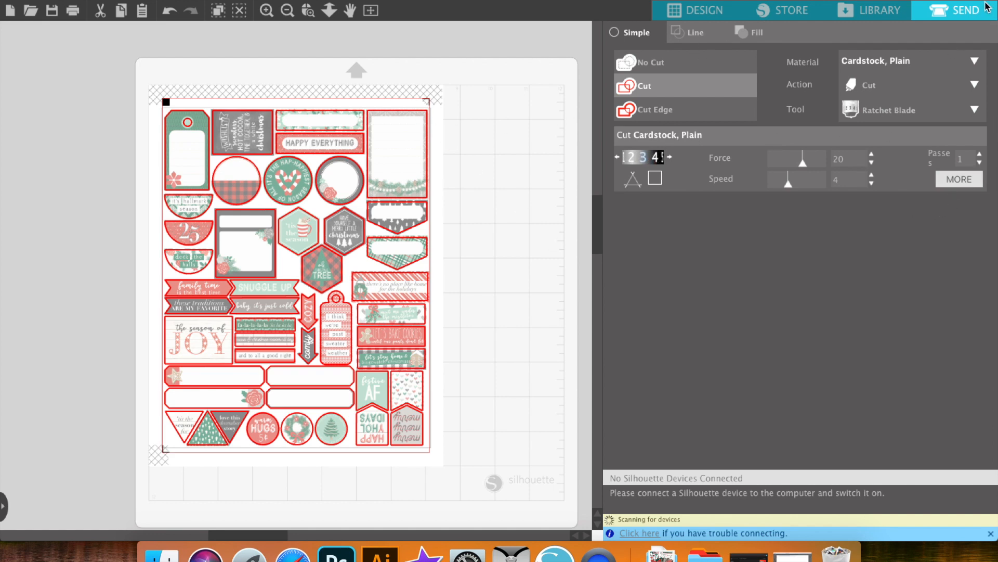
Return to the sheet's design view and examine the cut lines around the middle stickers up close.
left_click(720, 12)
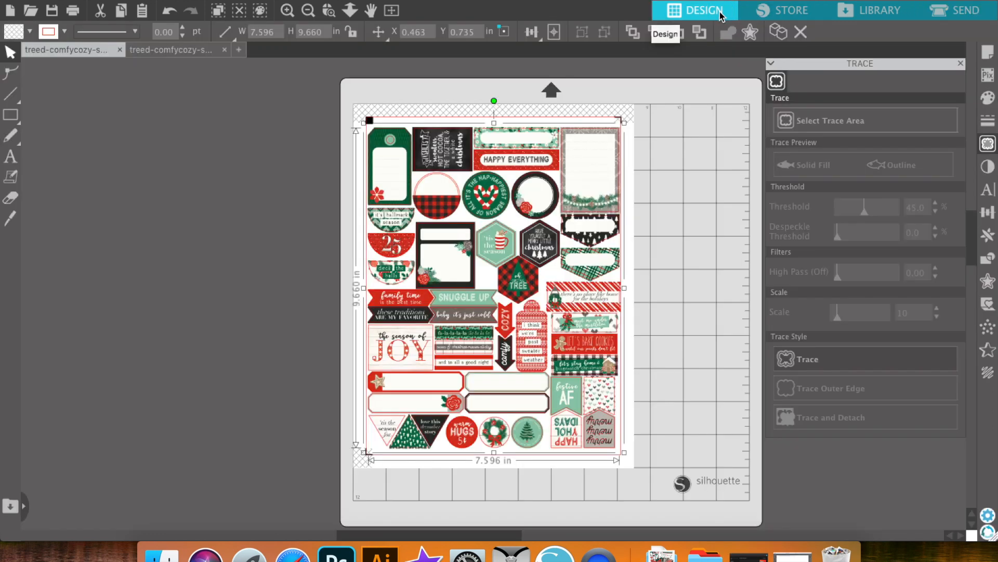
key("super+equal")
key("super+equal")
key("super+equal")
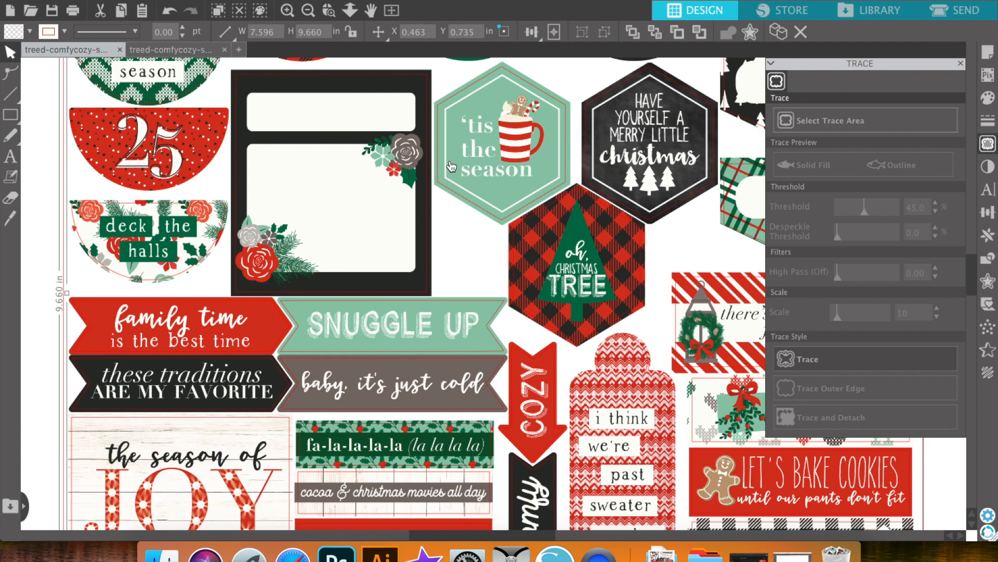
Switch to Finder, look through the Planner Stickers folder's With Bleed For Diecutting files, and return to Silhouette Studio.
left_click(162, 552)
left_click(184, 61)
left_click(186, 62)
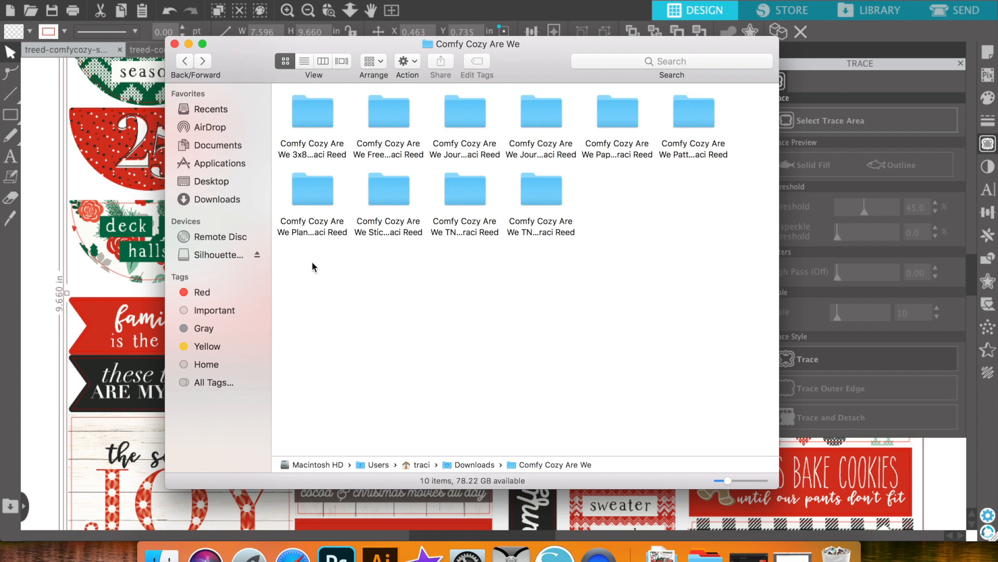
double_click(317, 194)
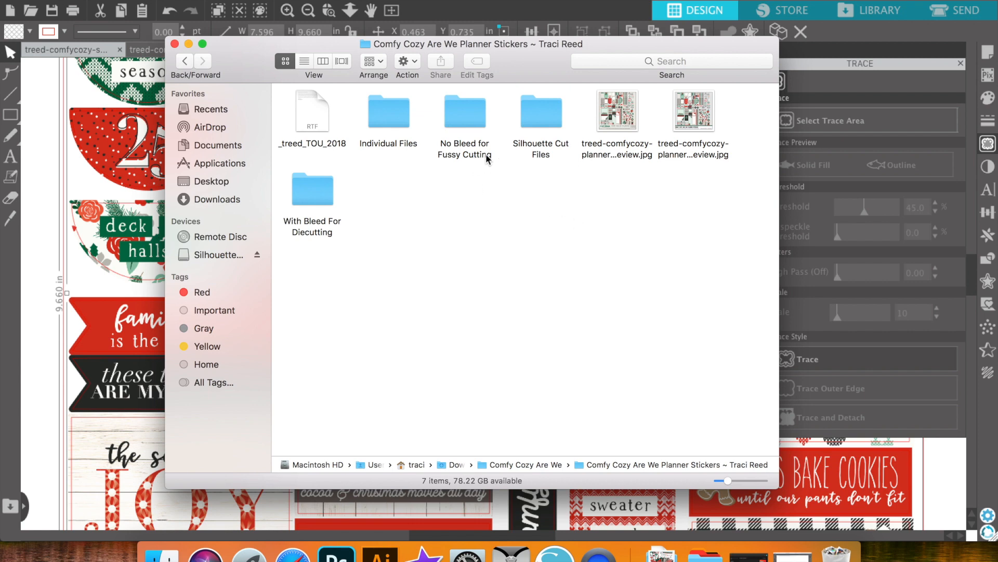
double_click(323, 197)
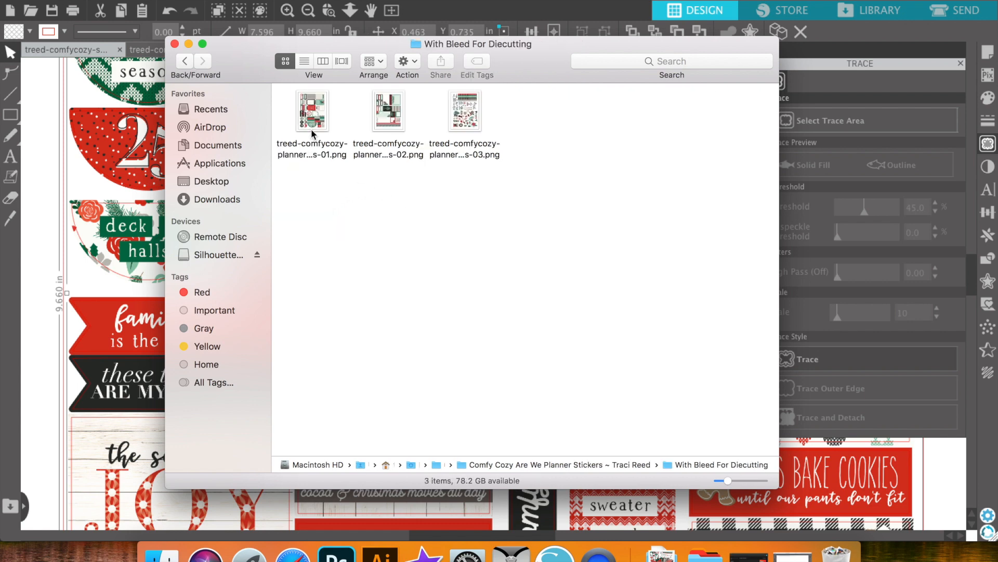
left_click(8, 97)
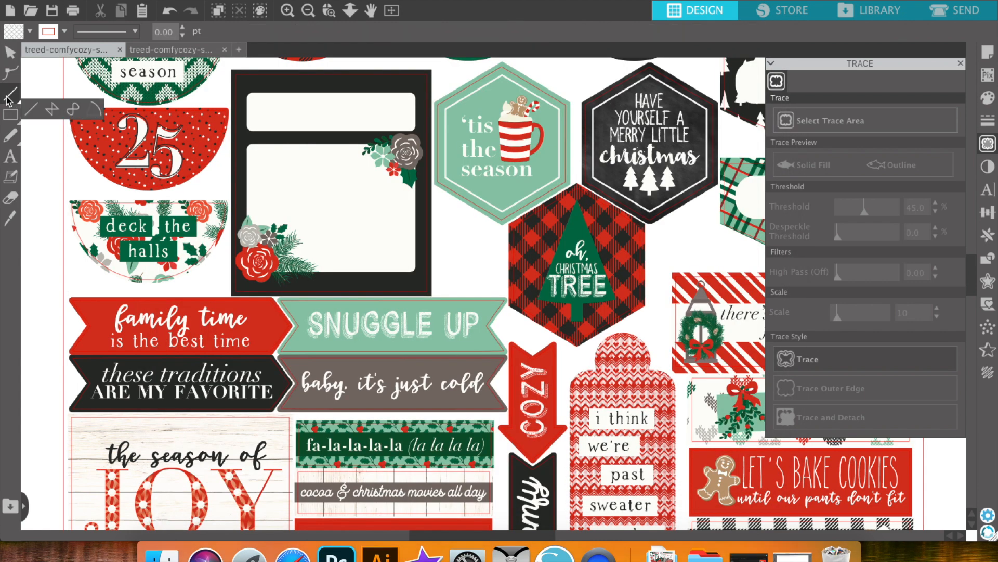
Open the -01.png planner sticker sheet from the With Bleed For Diecutting folder of the Comfy Cozy Are We Planner Stickers.
left_click(137, 1)
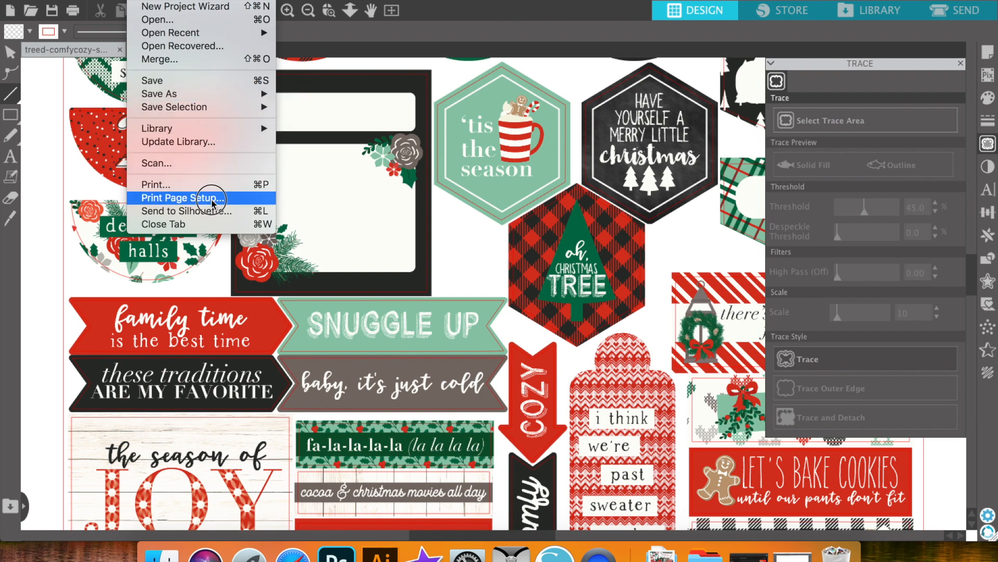
mouse_move(194, 38)
left_click(156, 19)
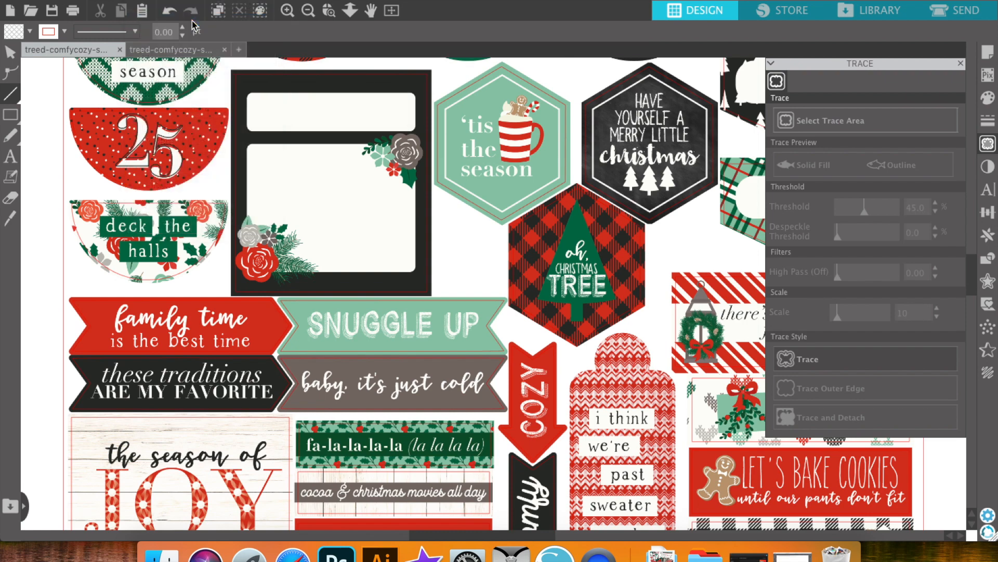
left_click(481, 60)
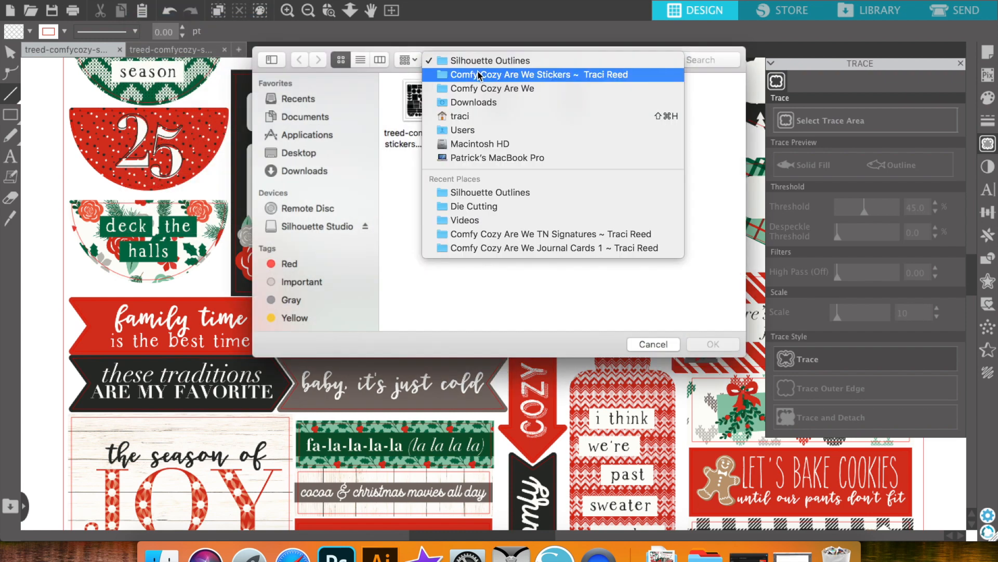
left_click(479, 89)
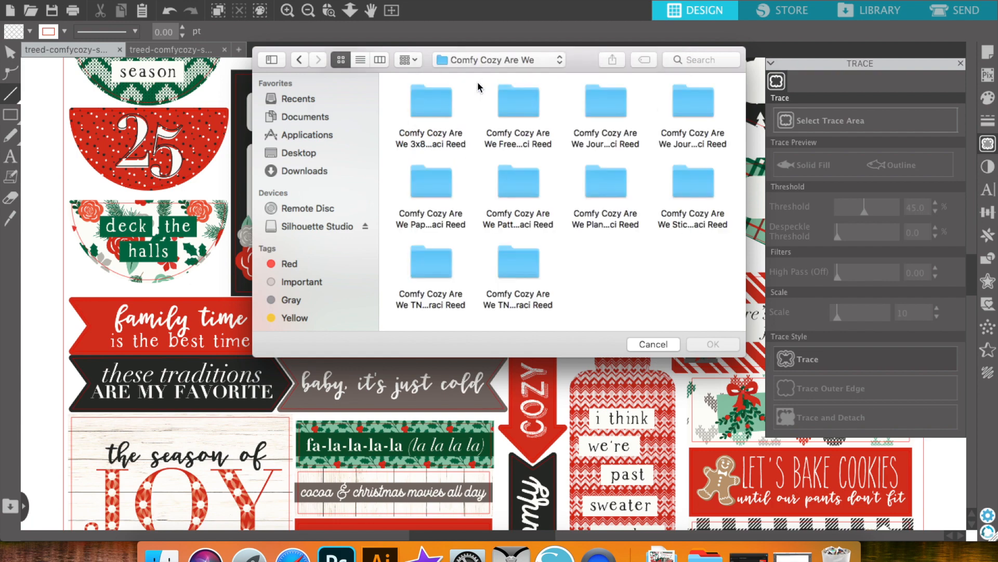
double_click(612, 187)
double_click(612, 186)
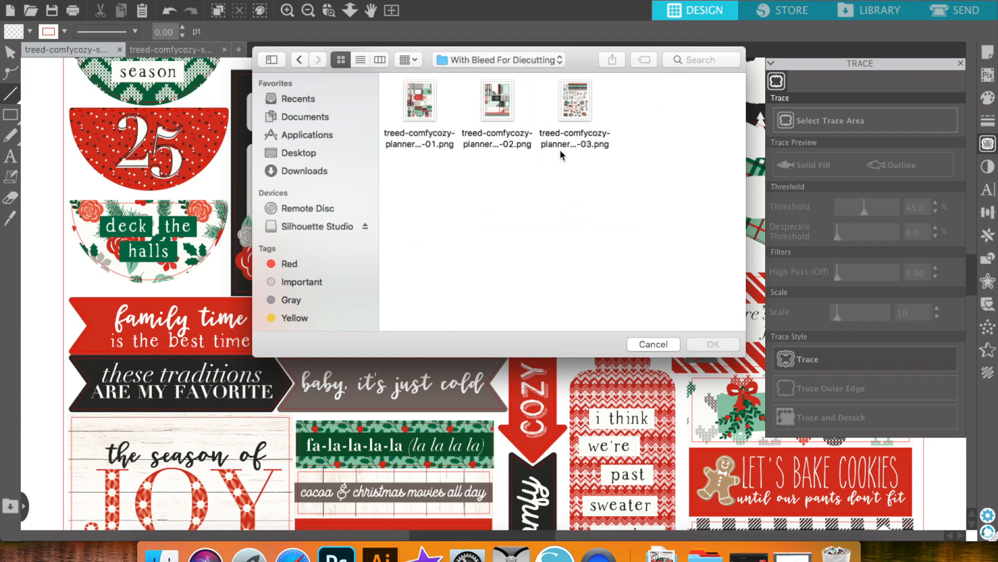
left_click(420, 111)
double_click(420, 111)
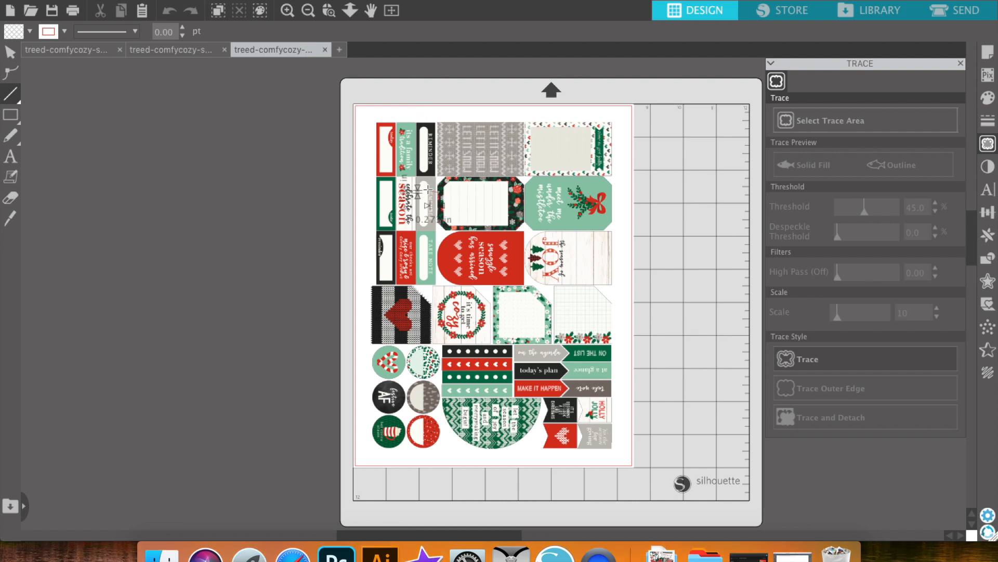
Undo the stray line drawn across the planner sticker sheet and select the sheet image.
left_click(11, 52)
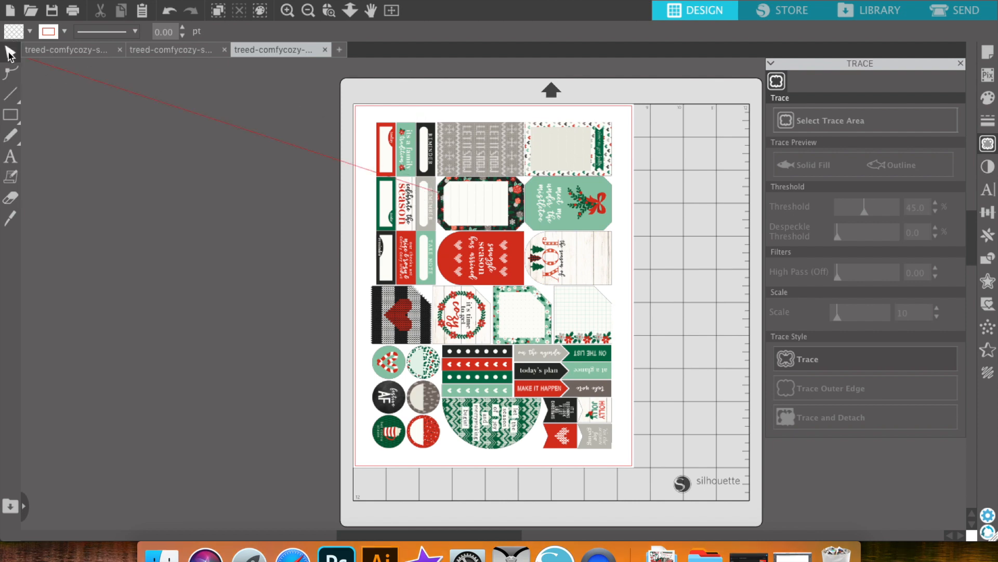
key("super+z")
left_click(518, 256)
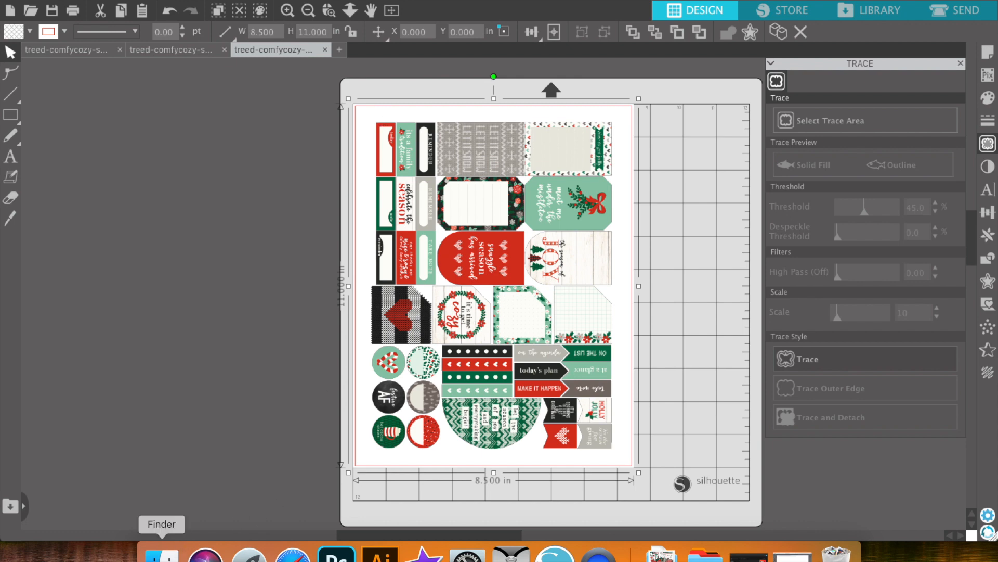
Look in Finder at the Planner Stickers' Silhouette Cut Files folder for the matching cut sheets, and return to Silhouette Studio.
left_click(163, 552)
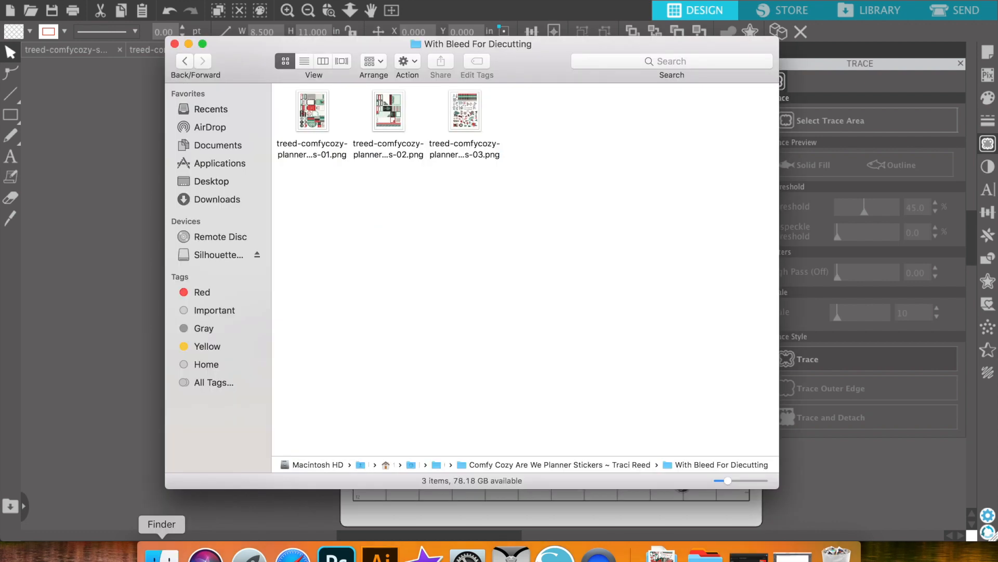
left_click(184, 61)
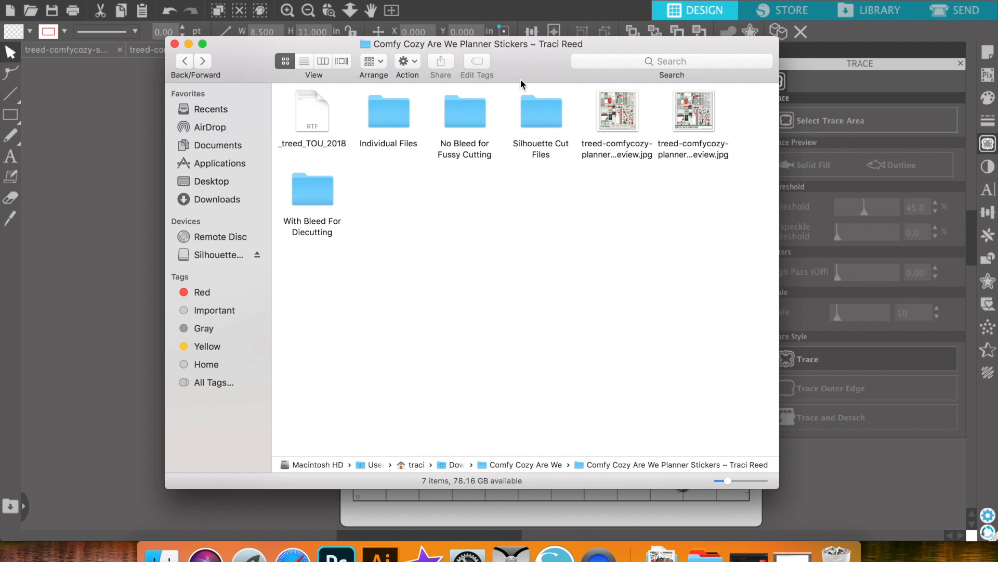
double_click(536, 115)
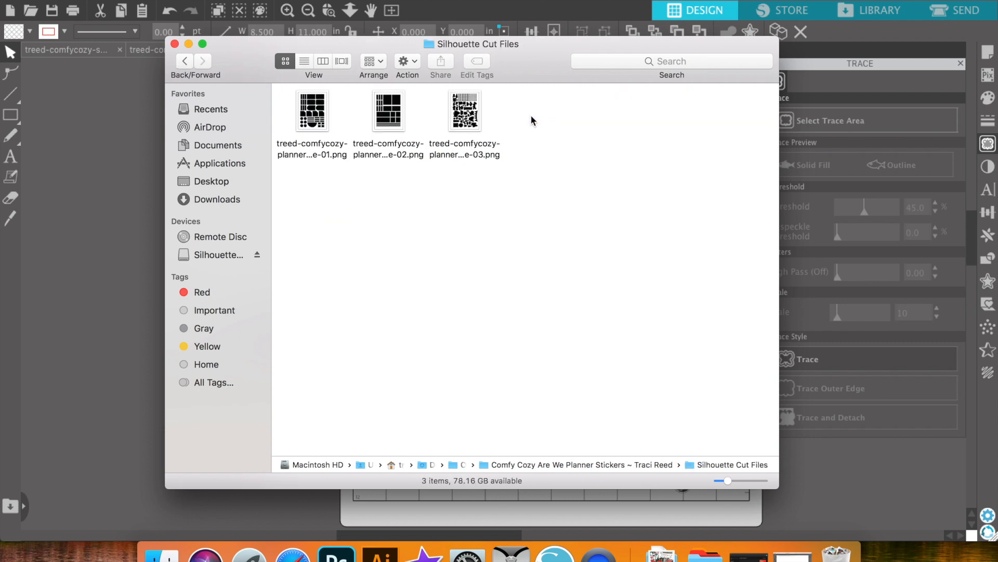
left_click(103, 132)
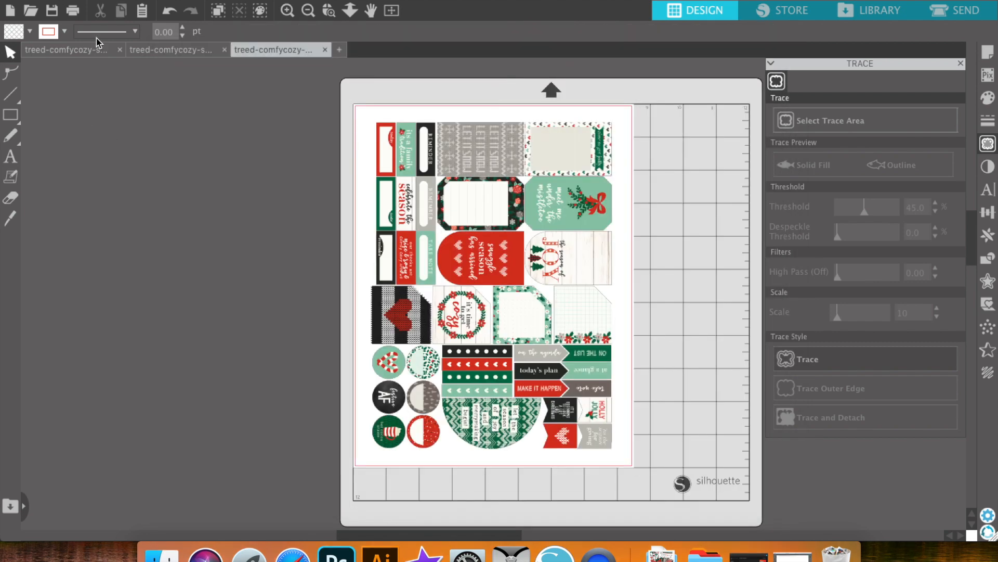
Open the matching -01.png cut file from the Planner Stickers' Silhouette Cut Files folder.
left_click(141, 0)
left_click(193, 19)
left_click(482, 57)
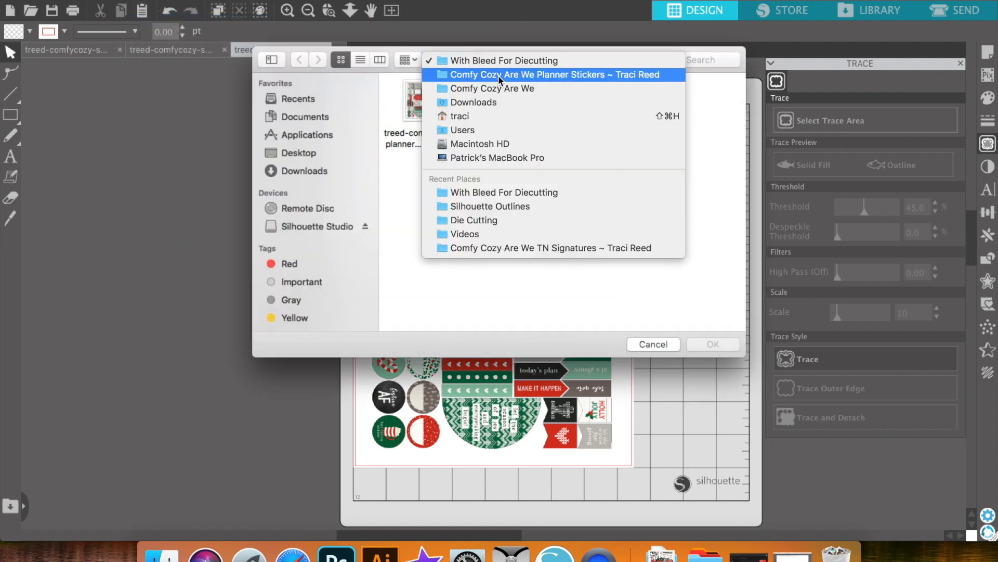
left_click(498, 76)
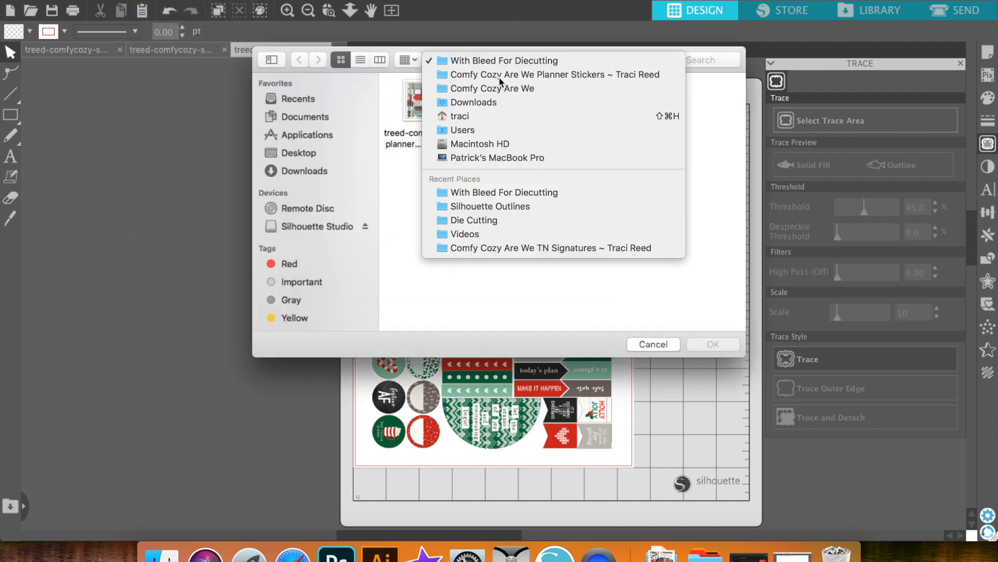
double_click(697, 118)
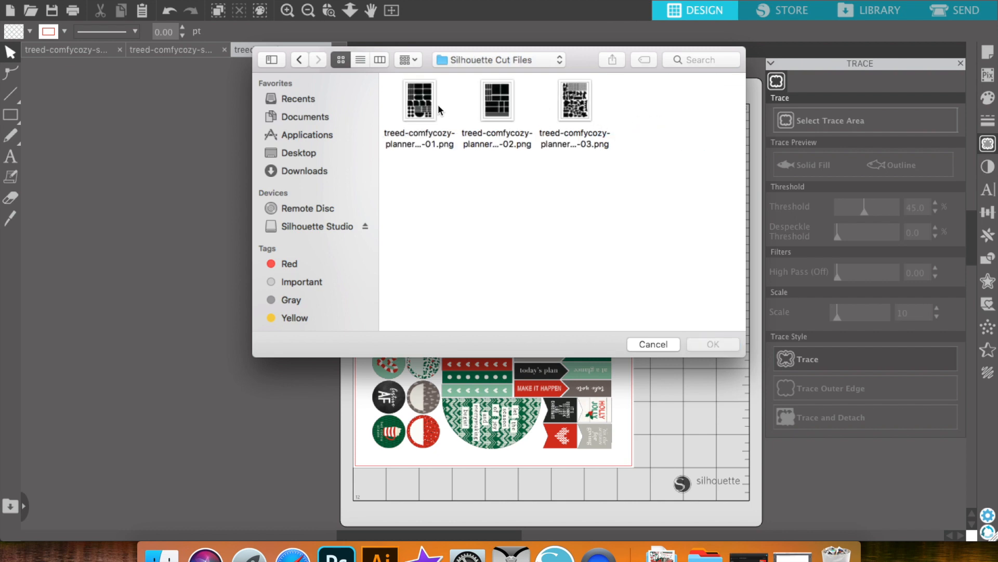
left_click(410, 101)
double_click(409, 99)
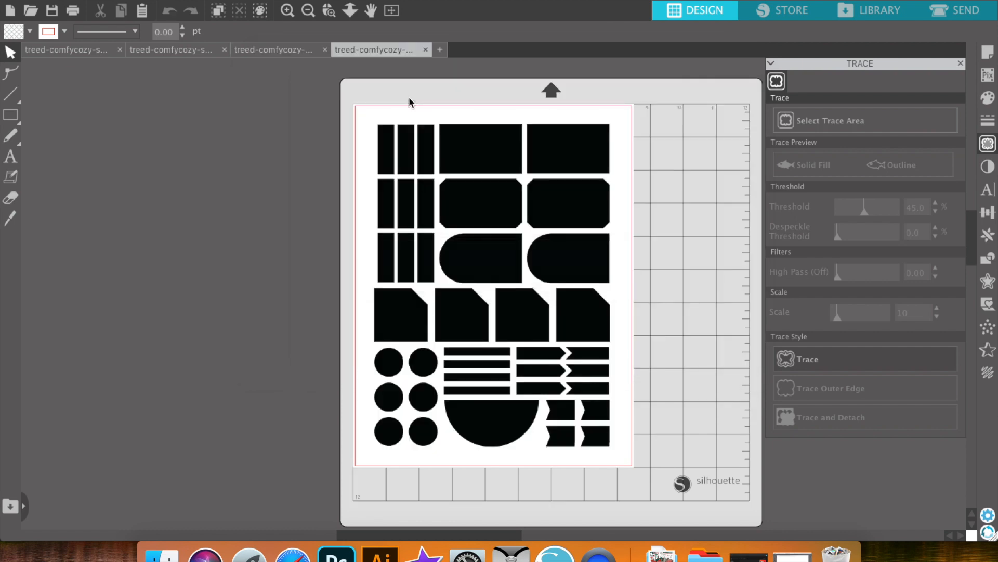
left_click(812, 118)
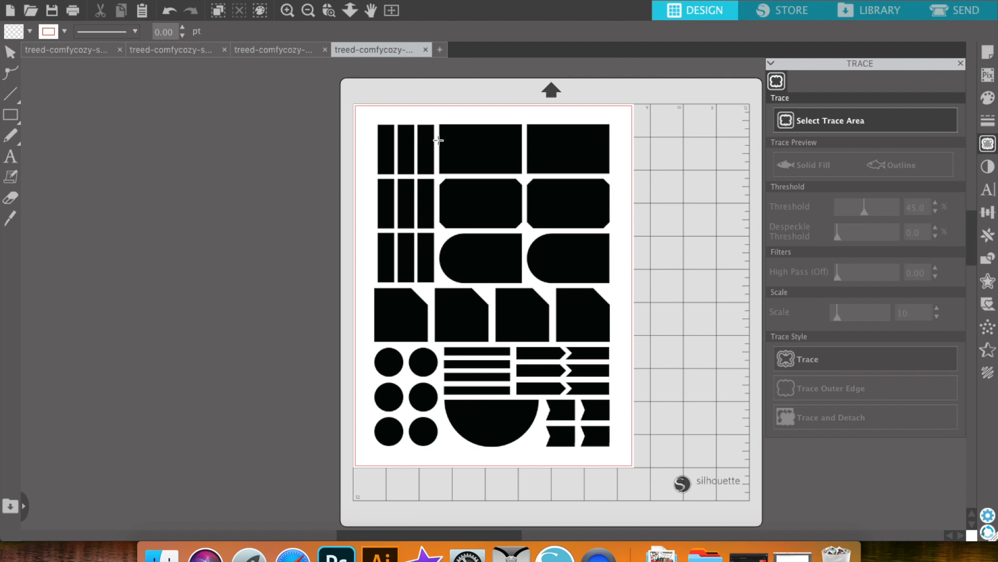
left_click(10, 52)
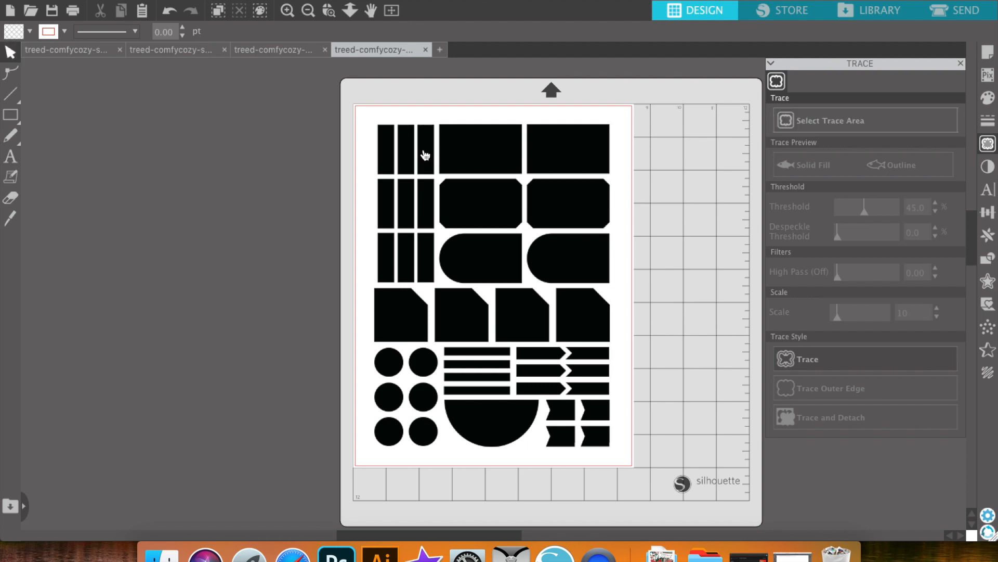
left_click(394, 157)
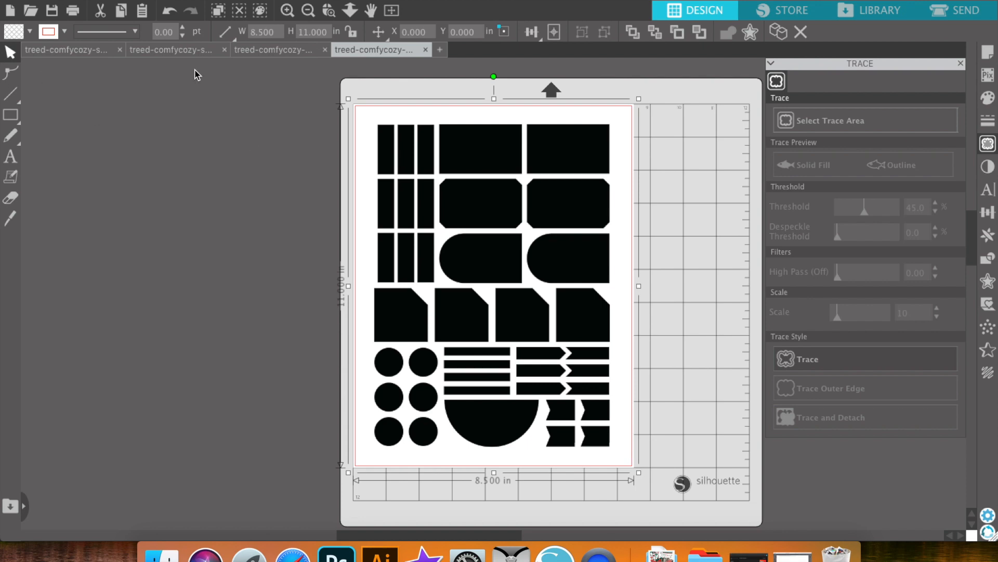
Trace all the black shapes on the cut file sheet and delete the underlying image, keeping only the outlines.
left_click(823, 118)
left_click_drag(361, 114, 619, 455)
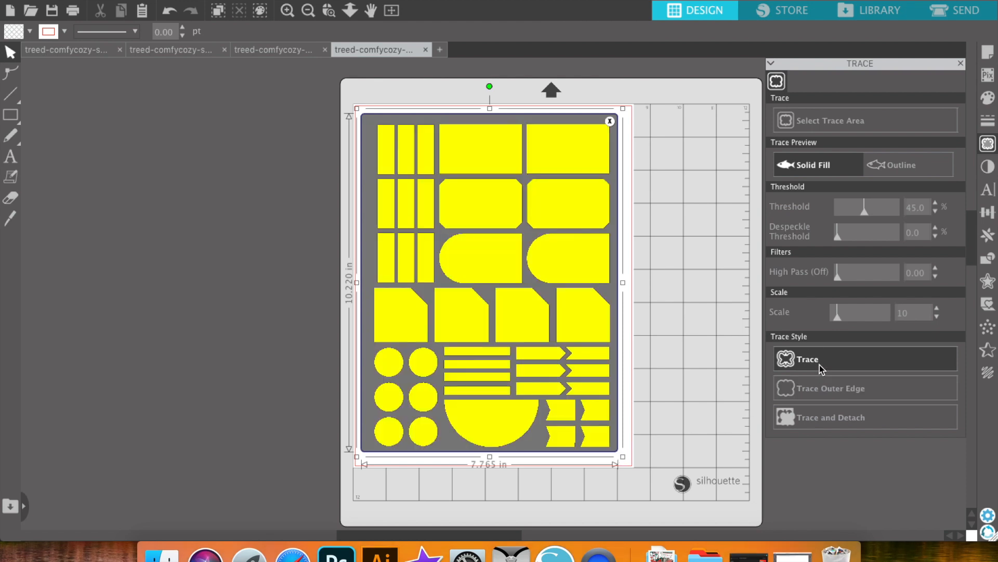
left_click(820, 369)
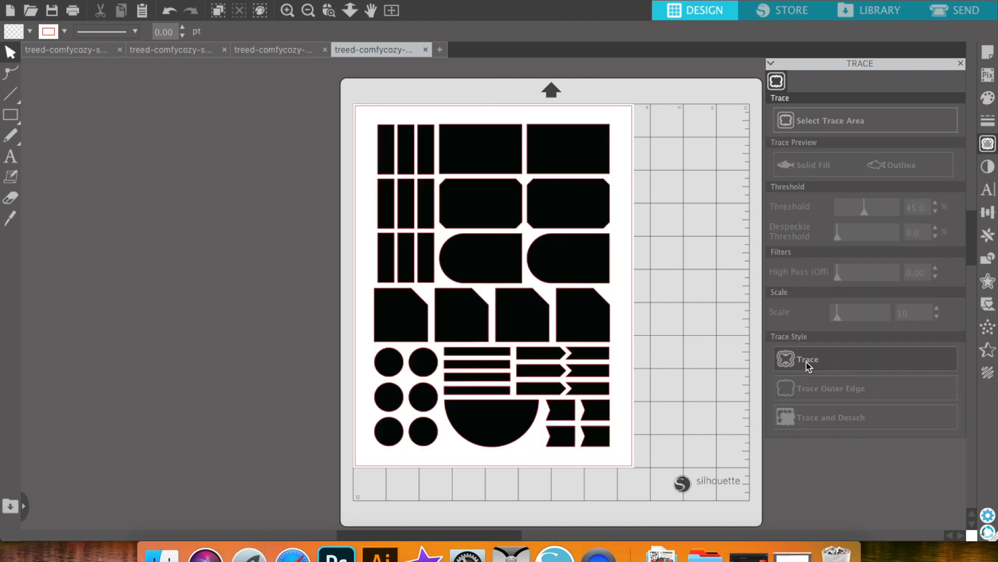
left_click(493, 433)
key("Delete")
Copy all the traced outlines and paste them in the same position onto the planner sticker sheet.
left_click(476, 404)
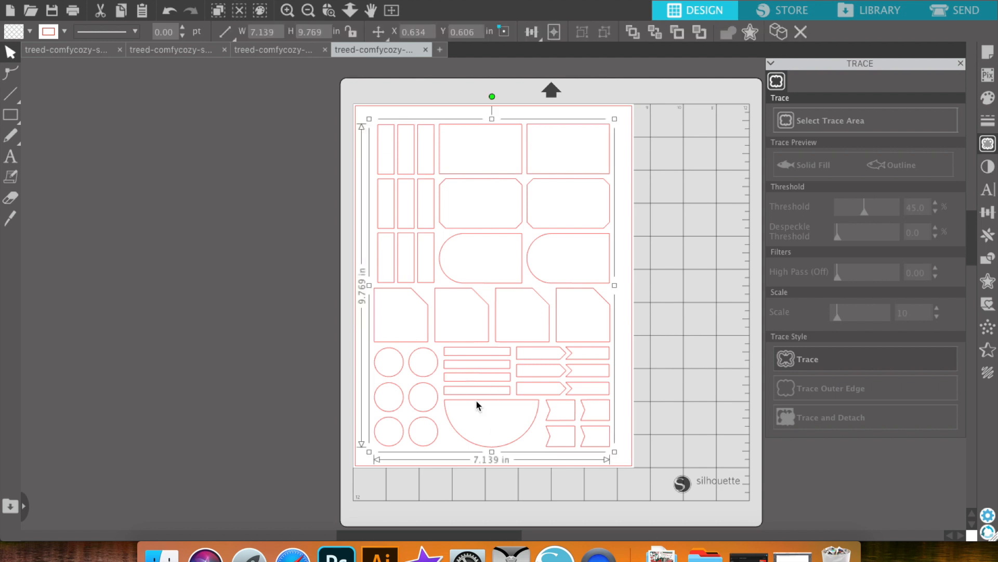
left_click(294, 51)
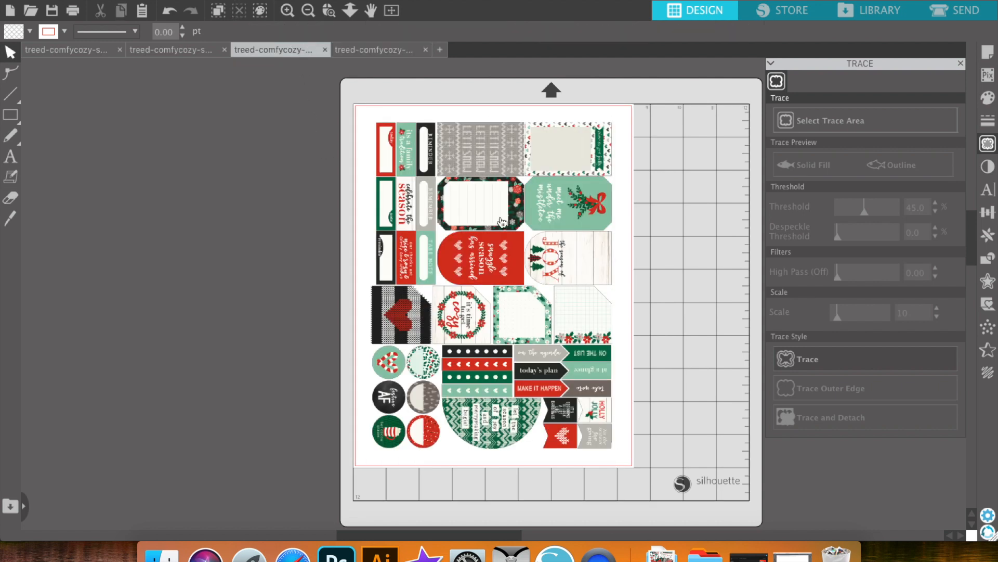
left_click(572, 280)
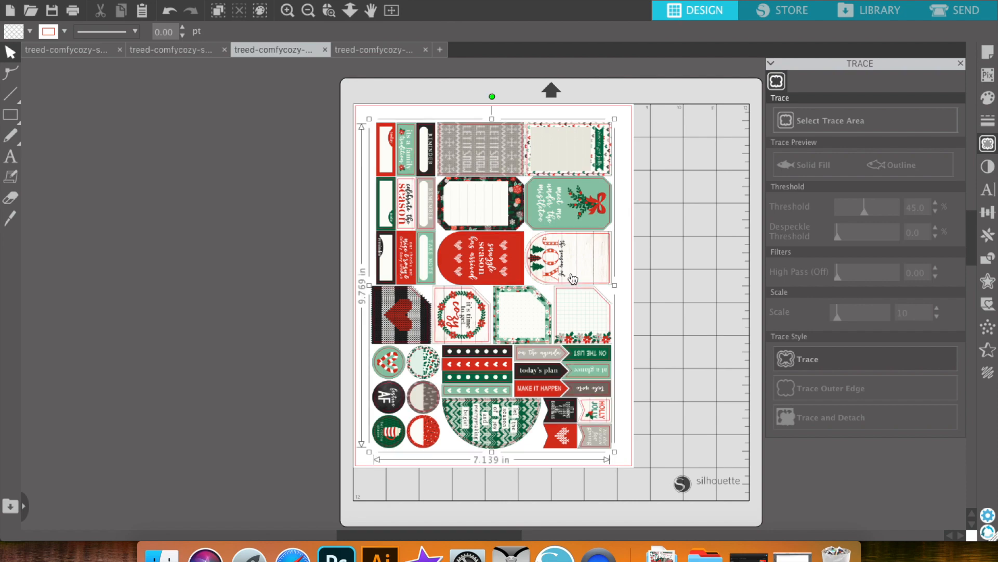
Examine up close how the pasted cut lines align with the planner stickers down to the sheet's lower edge.
scroll(573, 279, "up", 3)
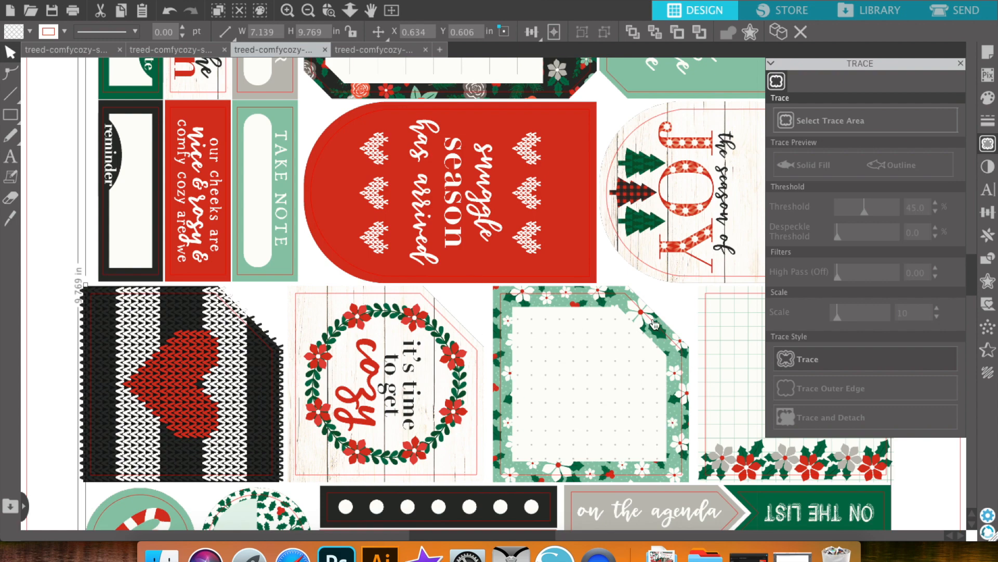
scroll(274, 463, "down", 5)
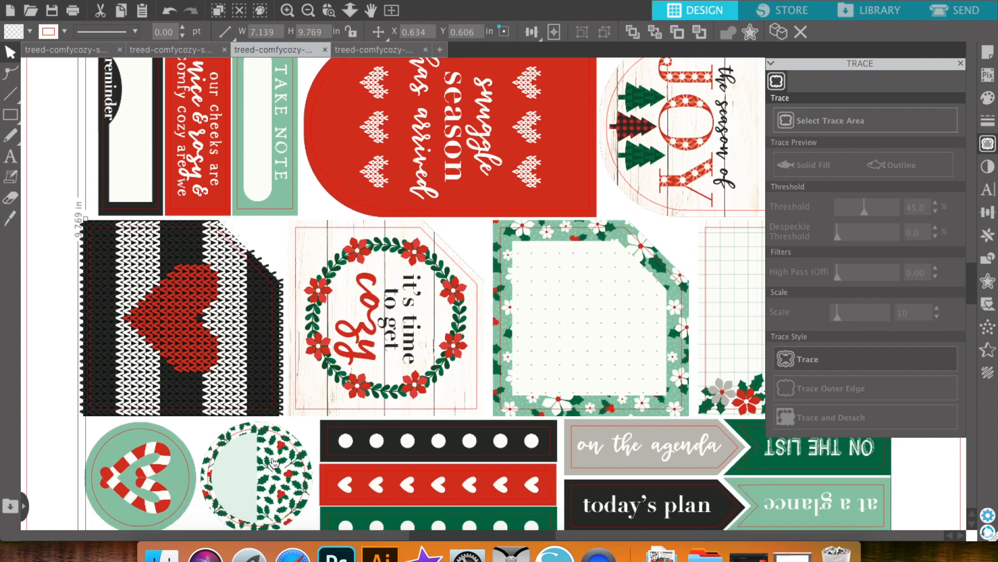
scroll(274, 463, "down", 6)
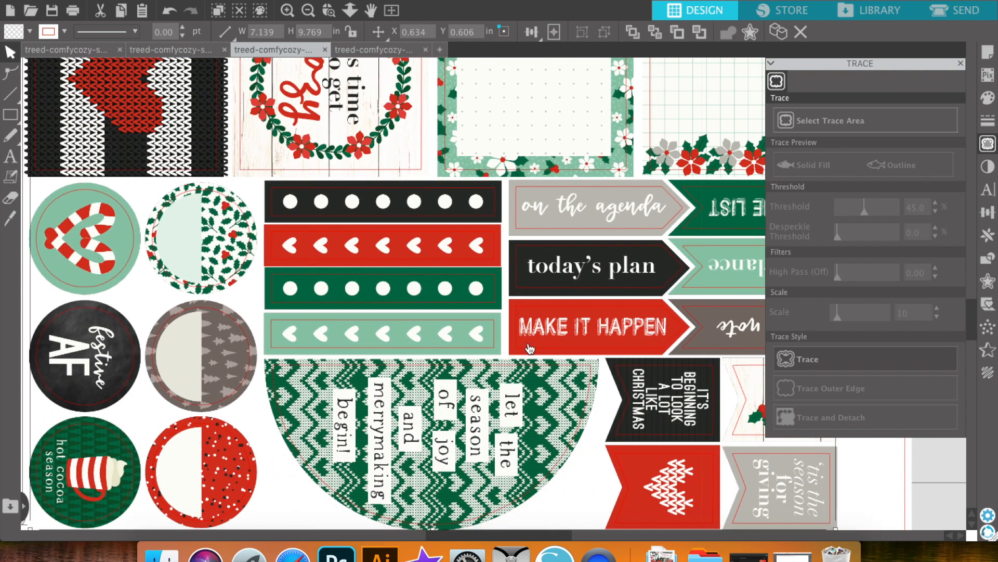
Turn on registration marks for the planner sticker sheet in the page setup.
left_click(989, 52)
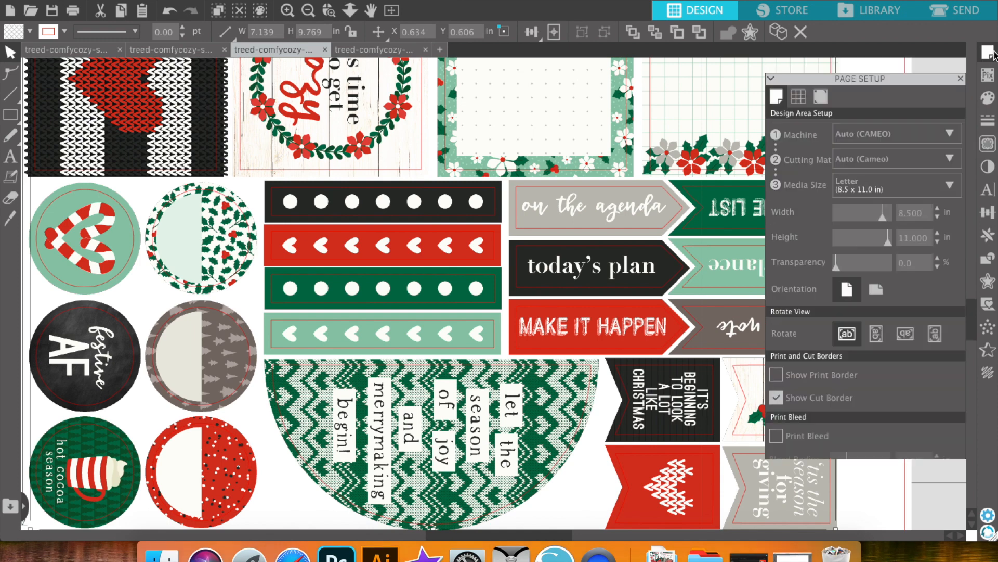
left_click(308, 11)
left_click(308, 10)
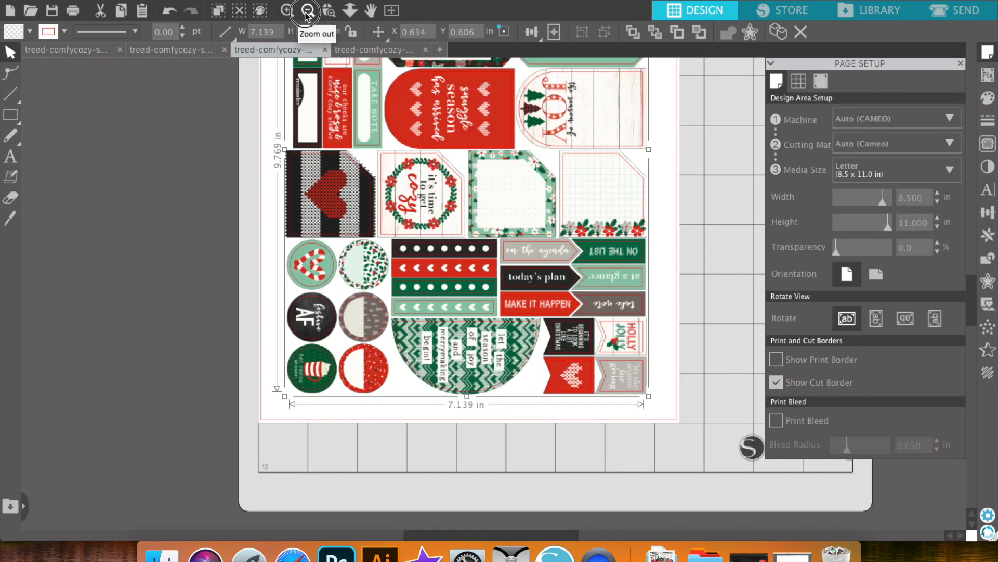
left_click(306, 13)
scroll(528, 272, "up", 3)
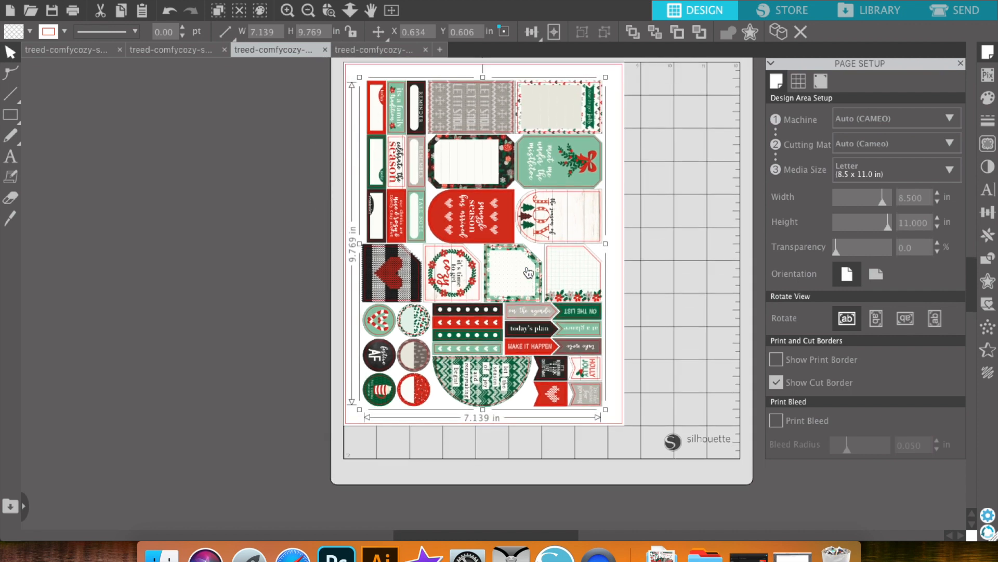
left_click(816, 82)
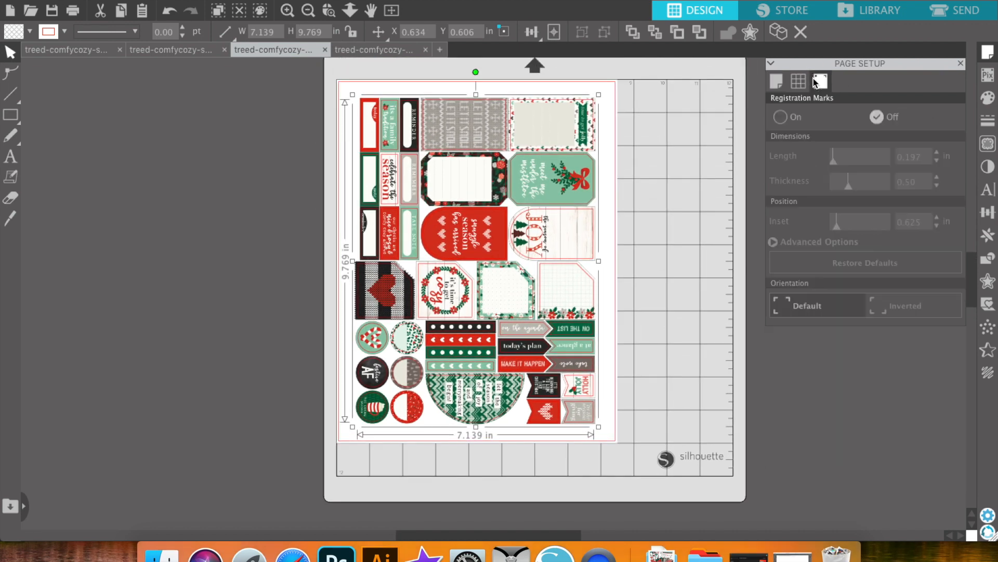
left_click_drag(835, 166, 786, 159)
left_click_drag(839, 66, 948, 66)
left_click(827, 126)
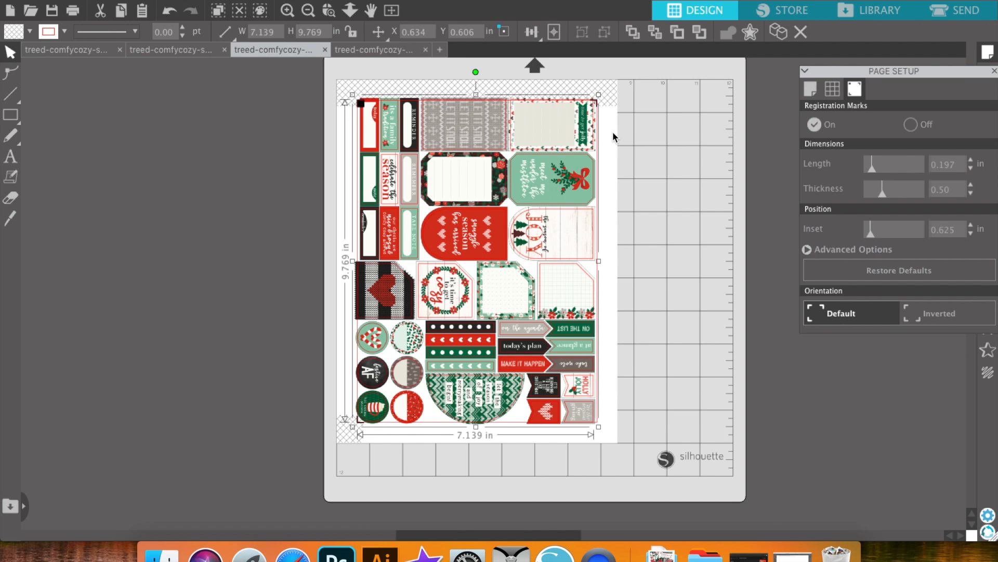
Set the planner sheet's registration marks to 0.250 in length, 0.30 thickness and 0.394 in inset.
left_click_drag(882, 191, 837, 173)
left_click_drag(874, 243, 826, 238)
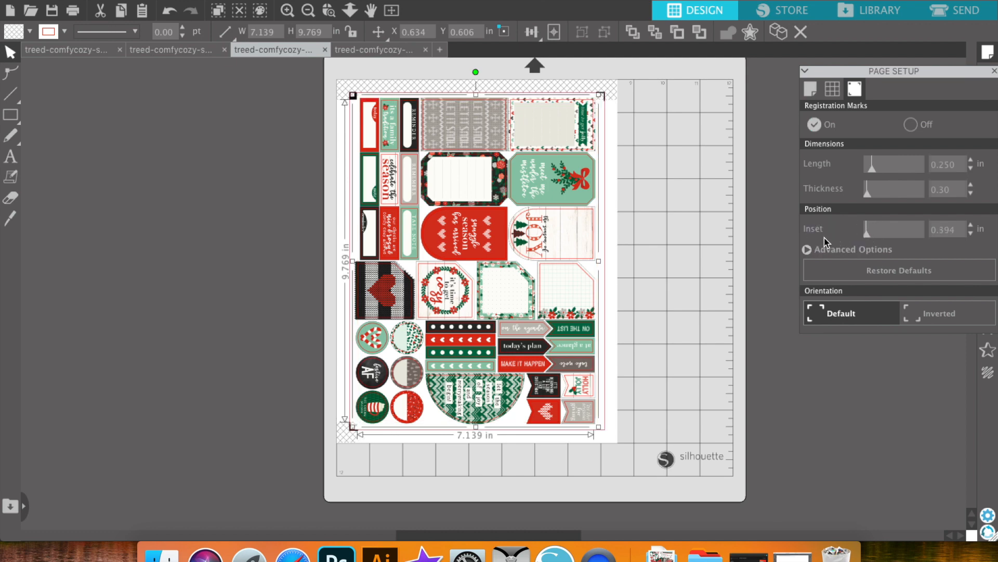
left_click_drag(917, 71, 882, 63)
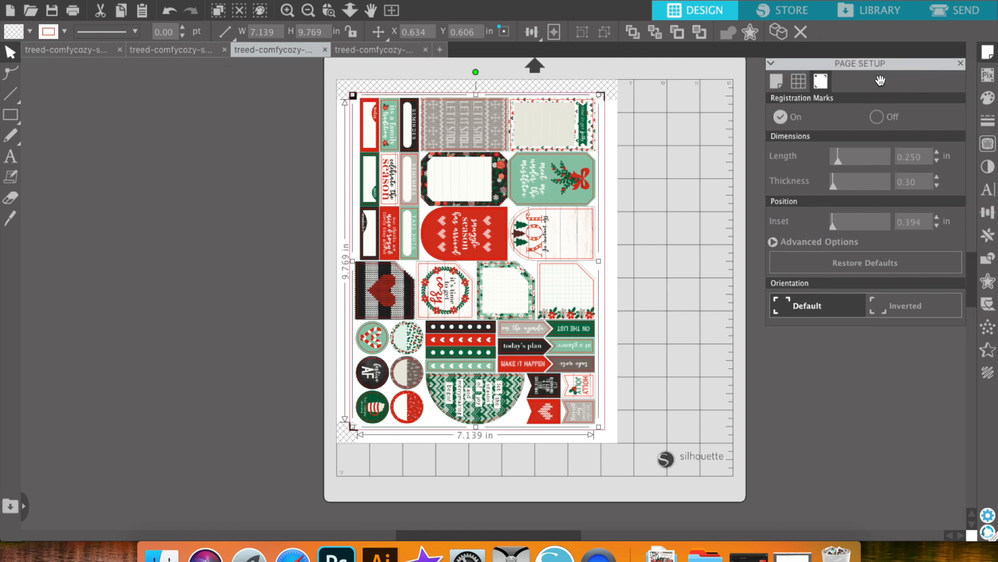
left_click(286, 11)
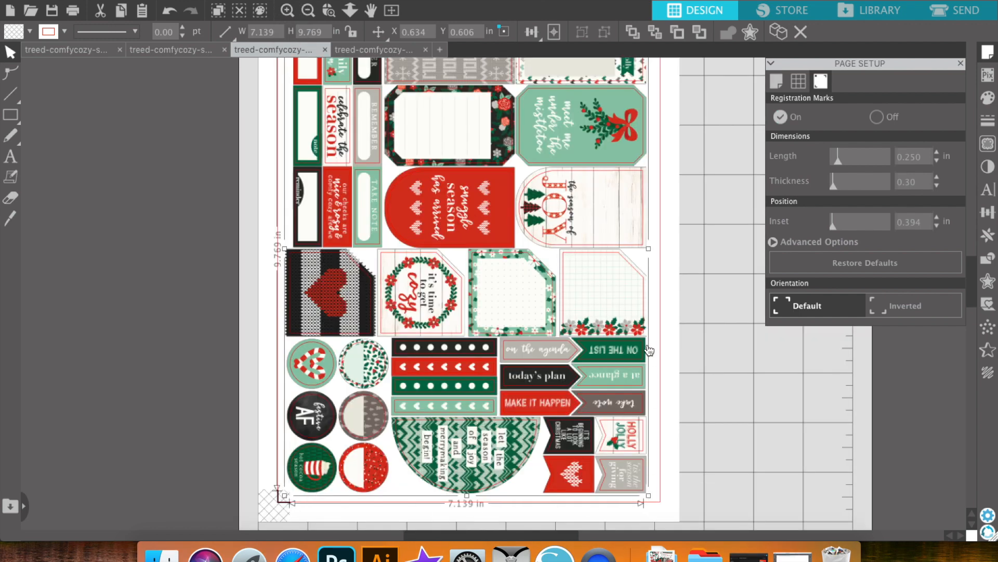
scroll(649, 350, "up", 4)
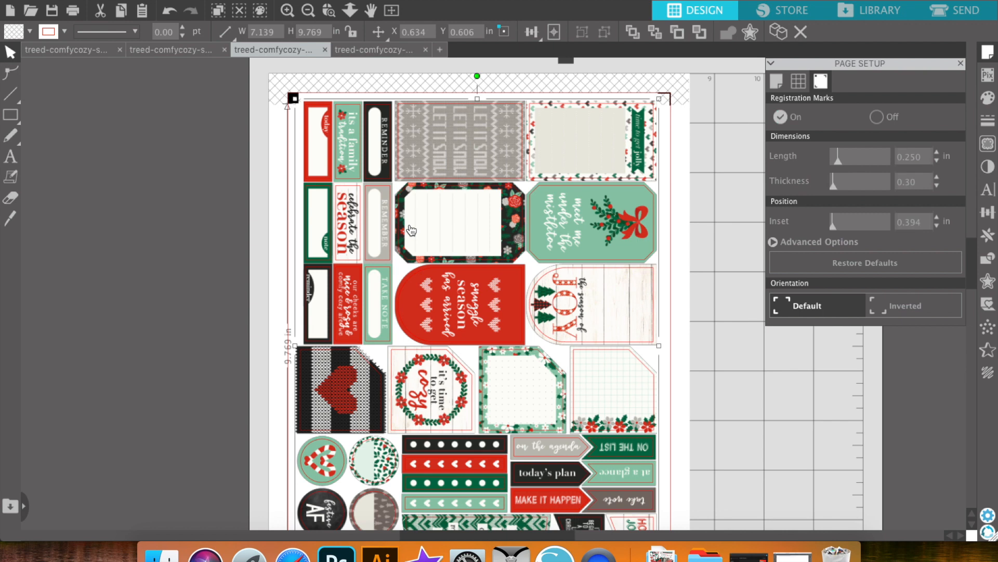
right_click(598, 552)
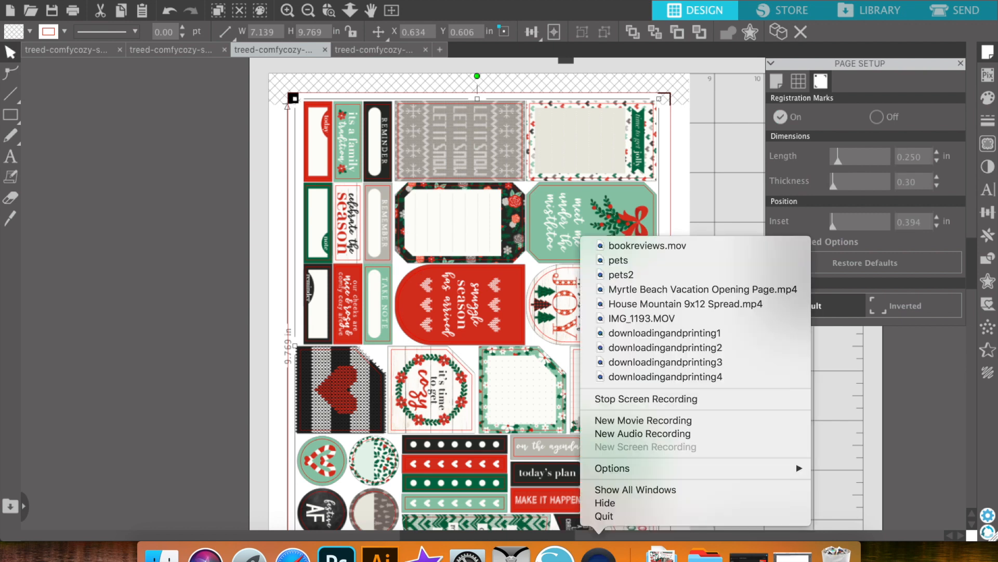